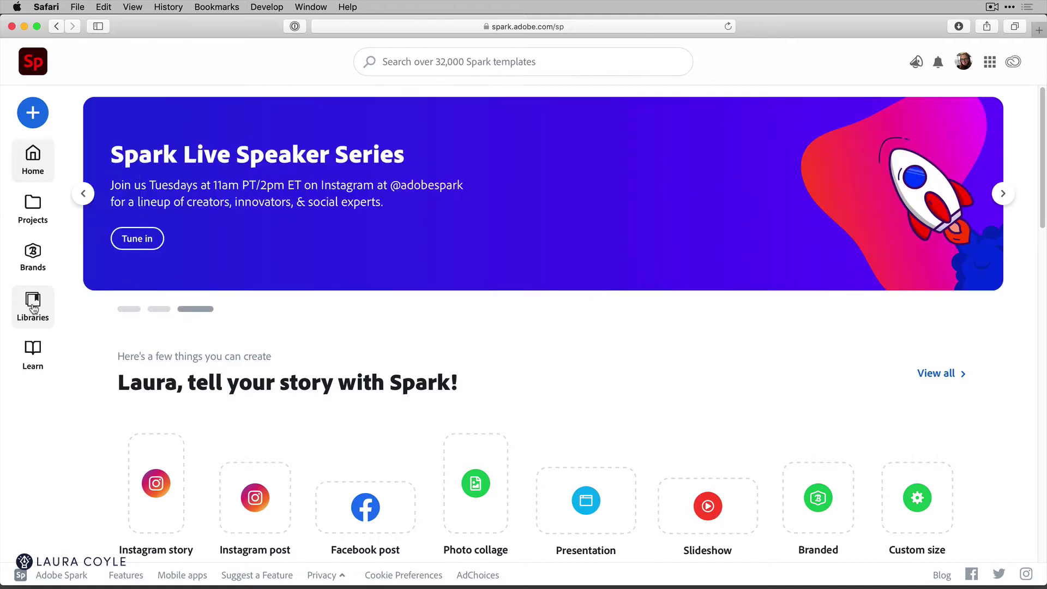
# Browse the brand kit and saved projects, then return to the home page.
pyautogui.click(35, 254)
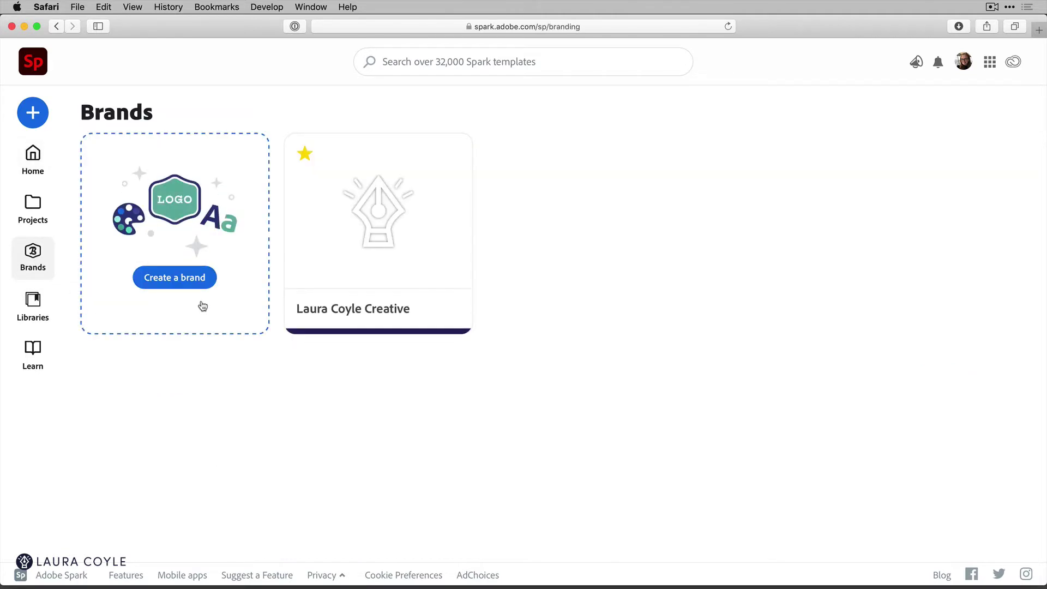
pyautogui.click(424, 265)
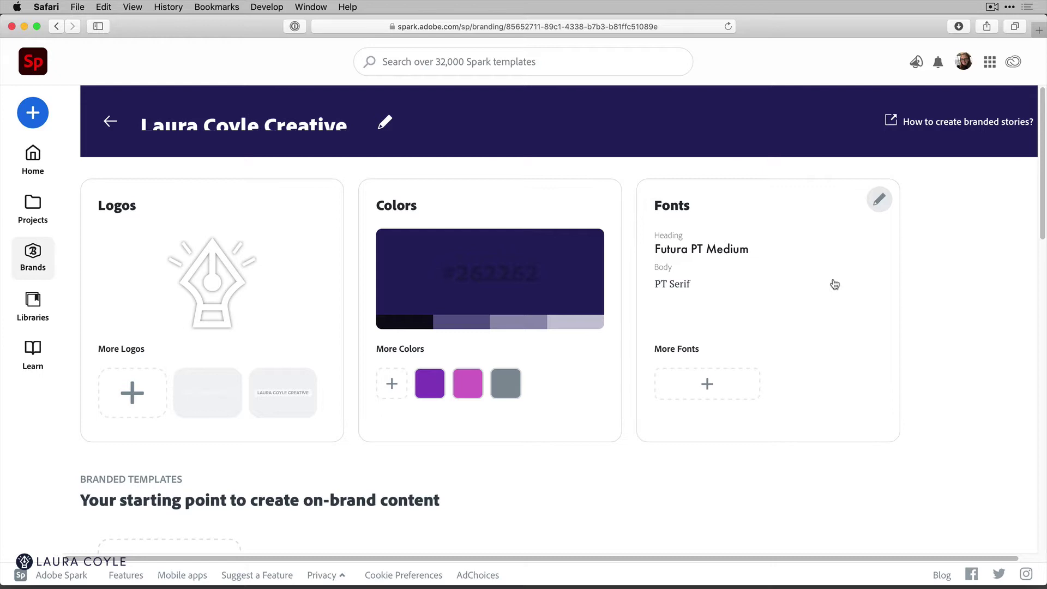
pyautogui.click(31, 206)
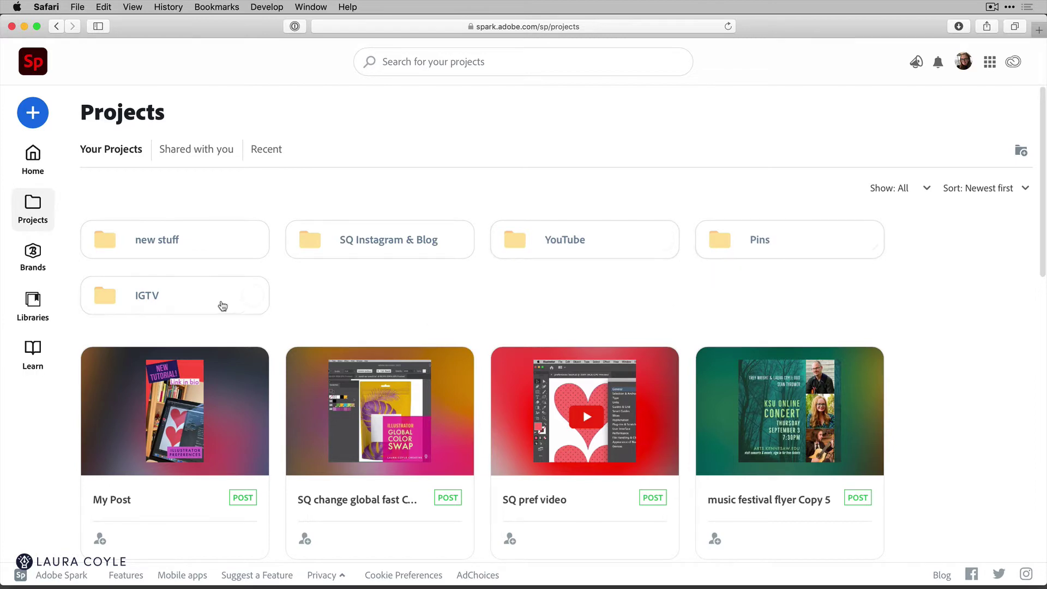
pyautogui.moveTo(212, 307)
pyautogui.click(32, 161)
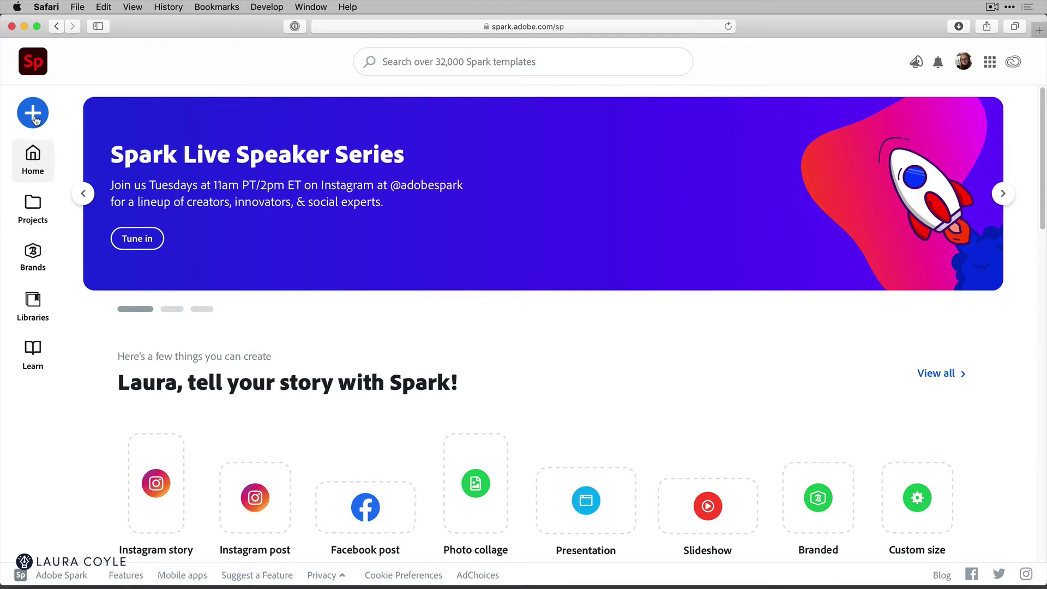
# Create a Custom size graphic with width 1920 and height 1080 px.
pyautogui.click(34, 119)
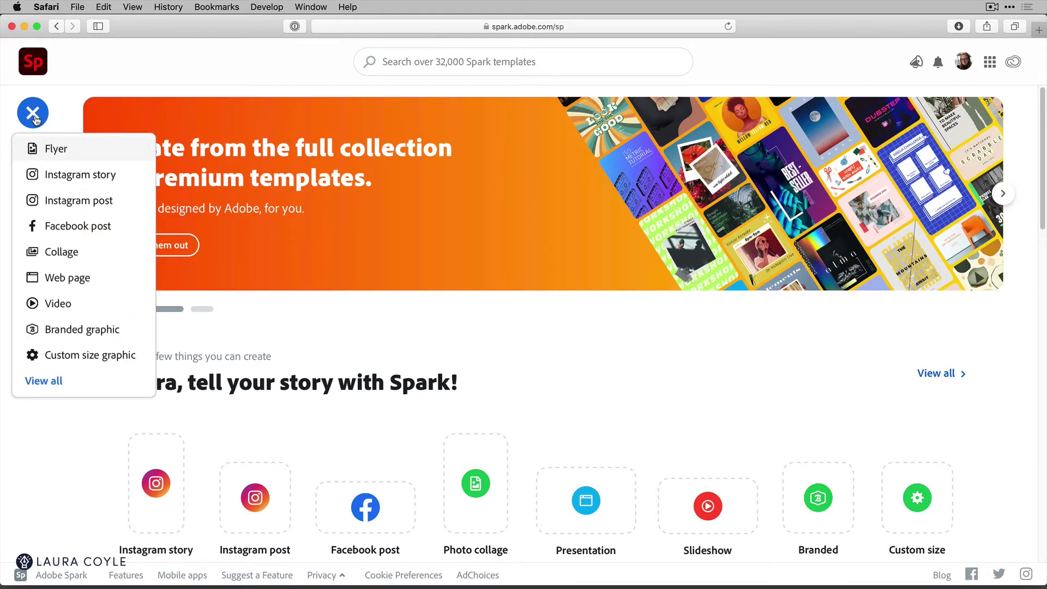
pyautogui.click(110, 358)
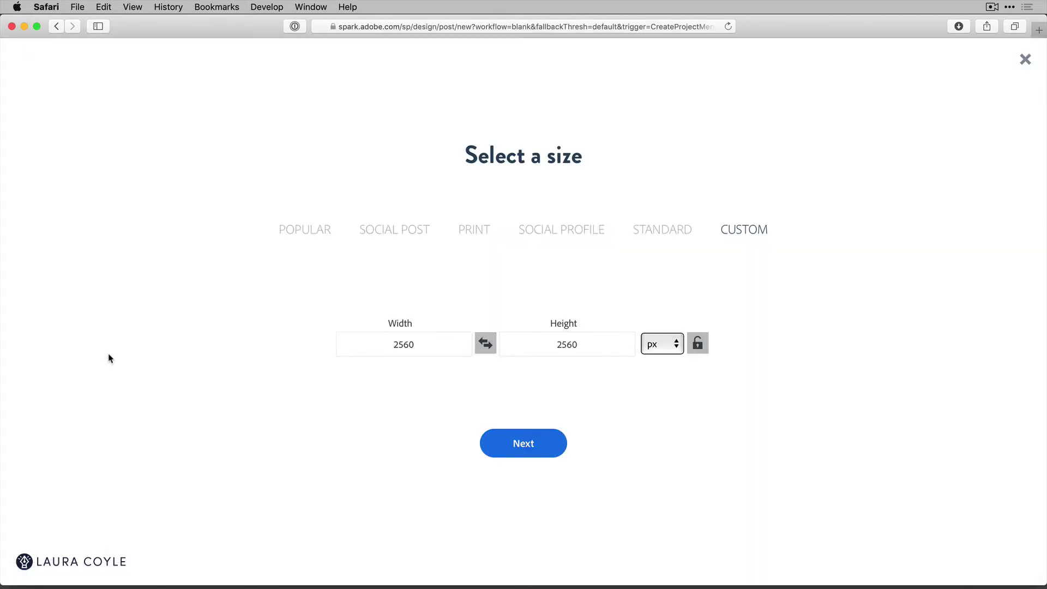
pyautogui.click(425, 344)
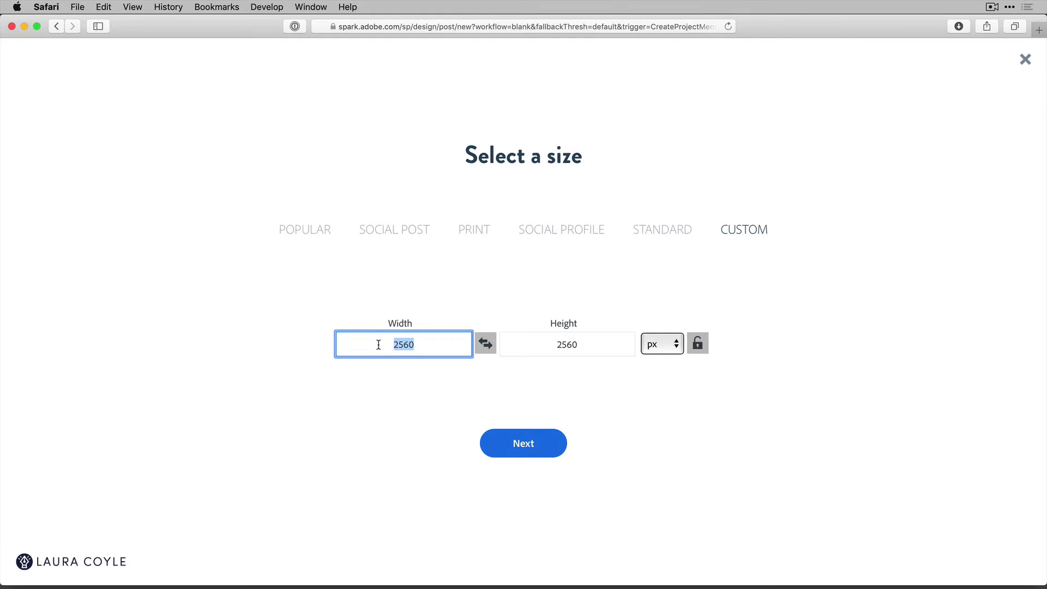
pyautogui.write('190')
pyautogui.press('BackSpace')
pyautogui.write('20')
pyautogui.press('Tab')
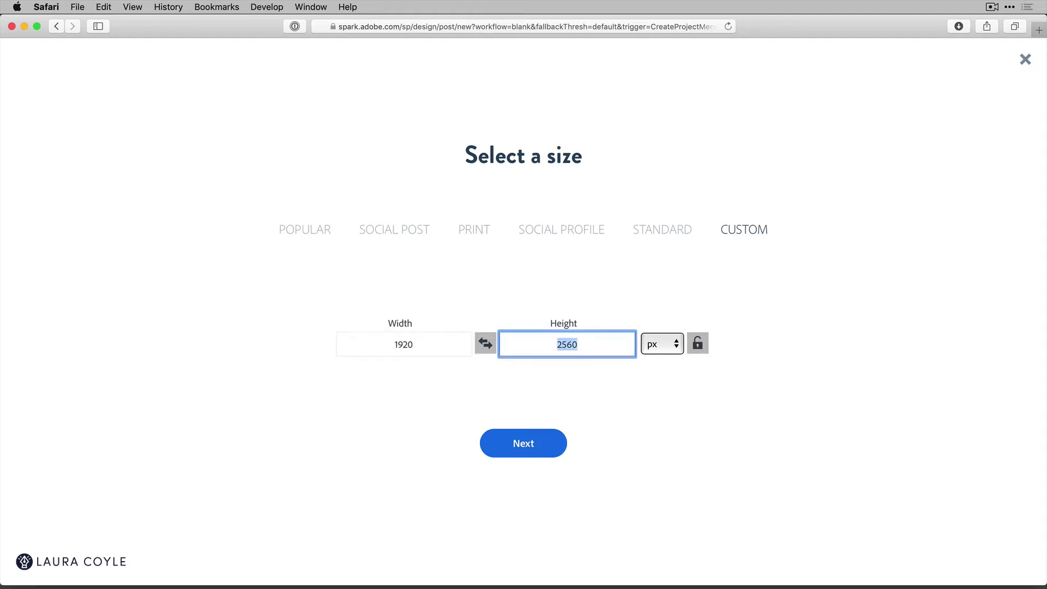
pyautogui.write('108')
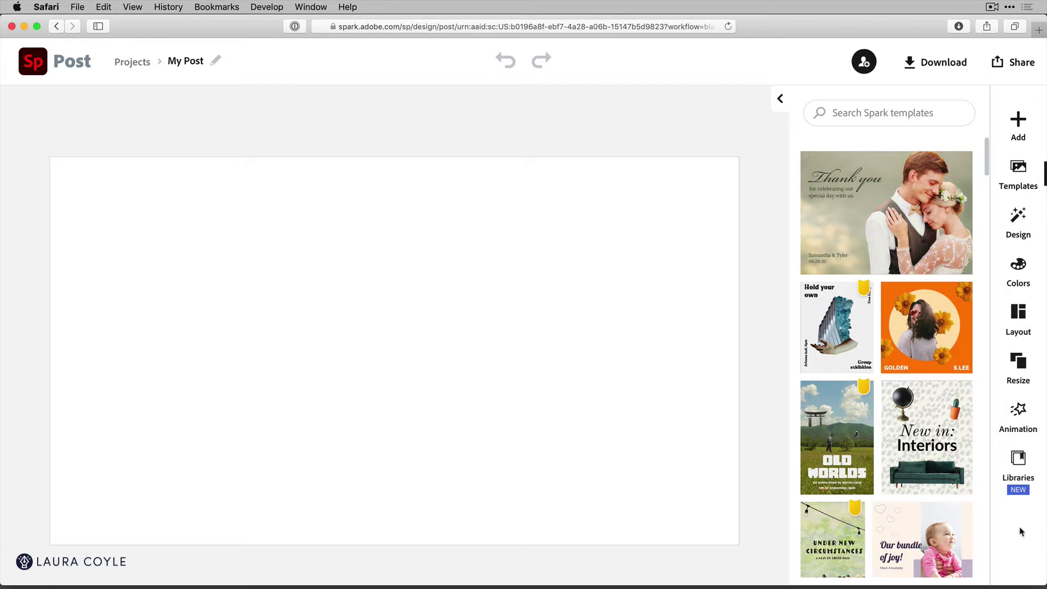
# Search free photos for 'laptop' and add the hands-typing-on-laptop photo.
pyautogui.click(1019, 121)
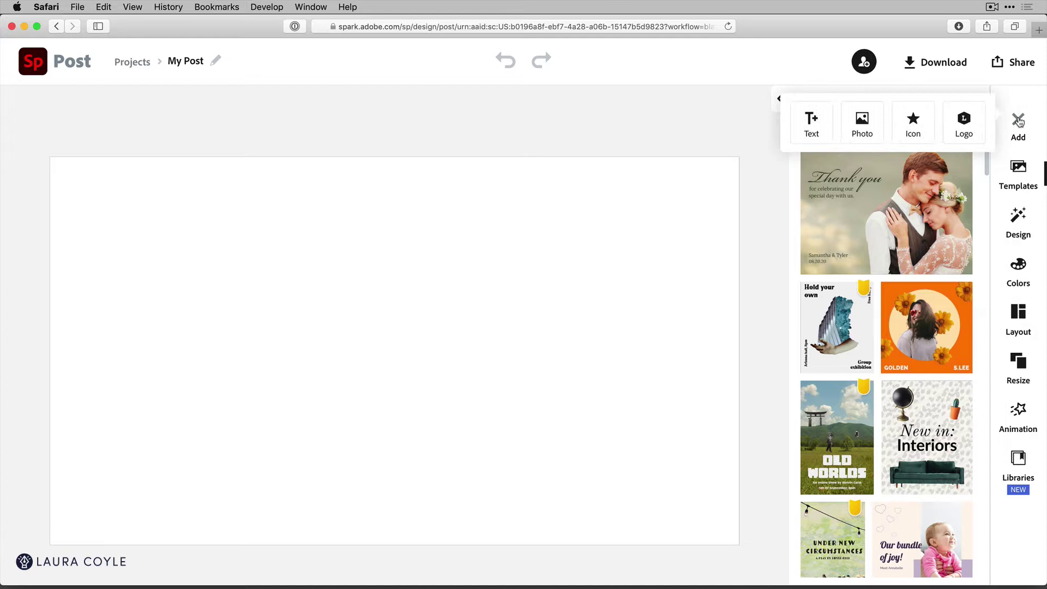
pyautogui.click(863, 125)
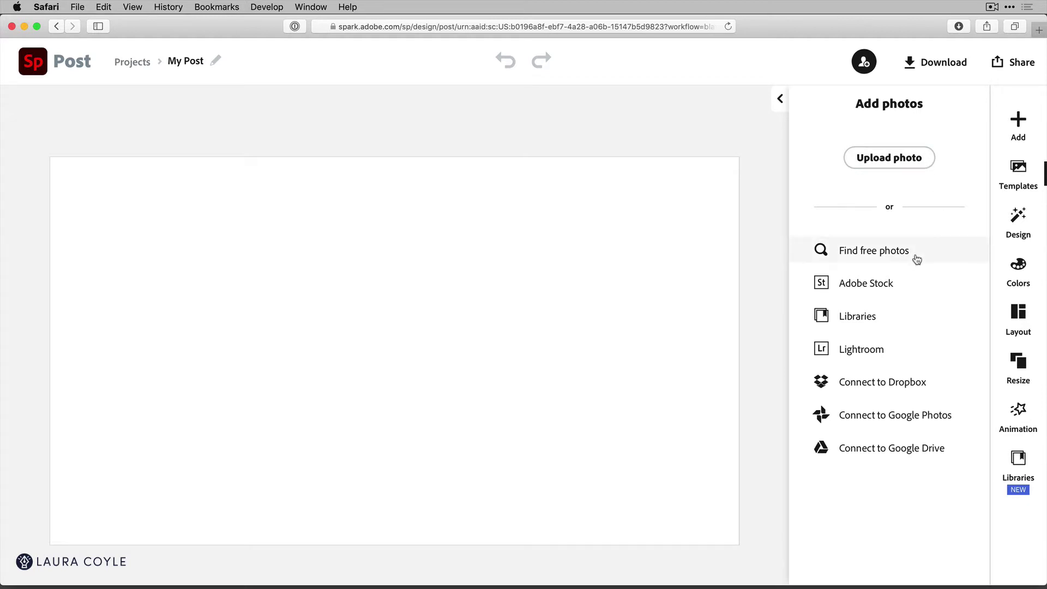
pyautogui.click(887, 259)
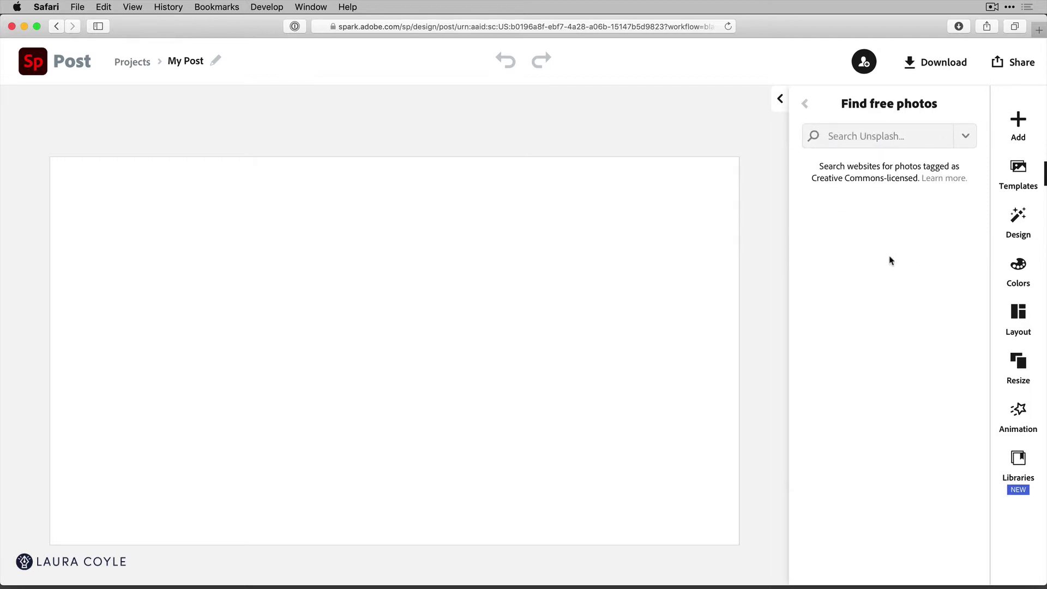
pyautogui.write('laptop')
pyautogui.press('Return')
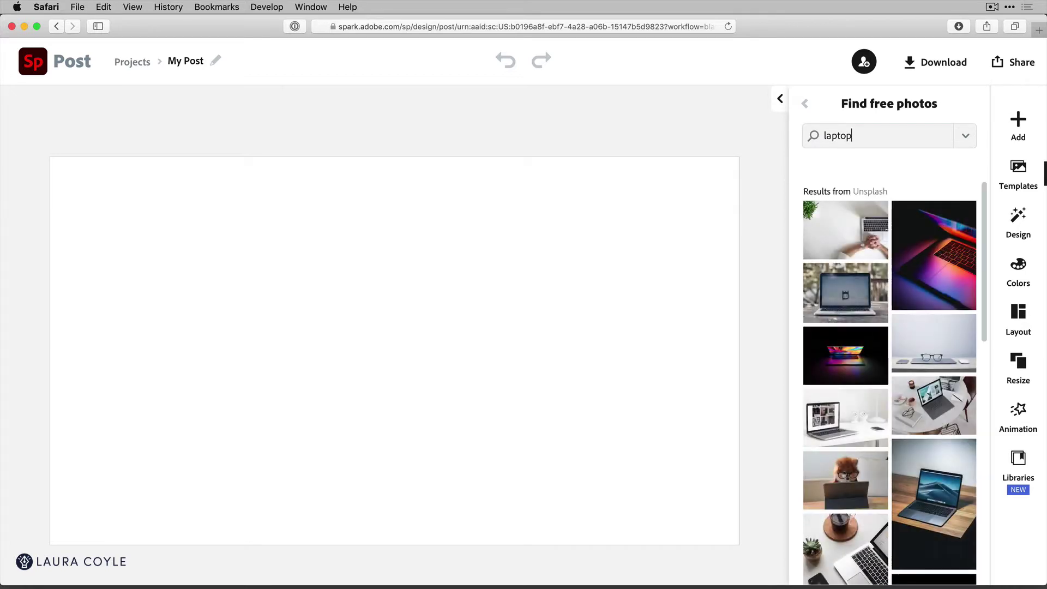
pyautogui.scroll(-10, 876, 333)
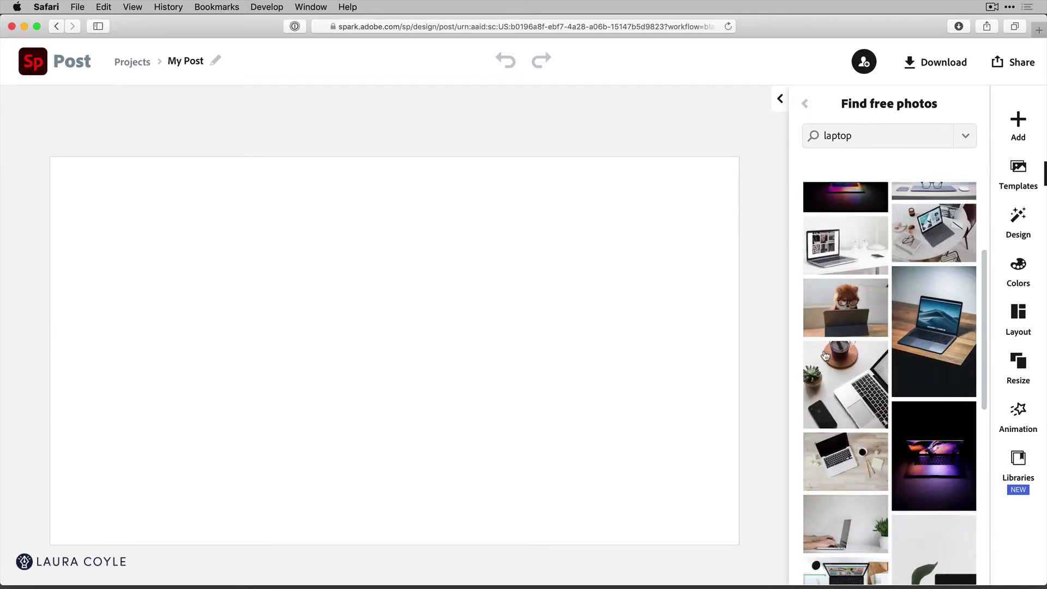
pyautogui.scroll(-5, 824, 358)
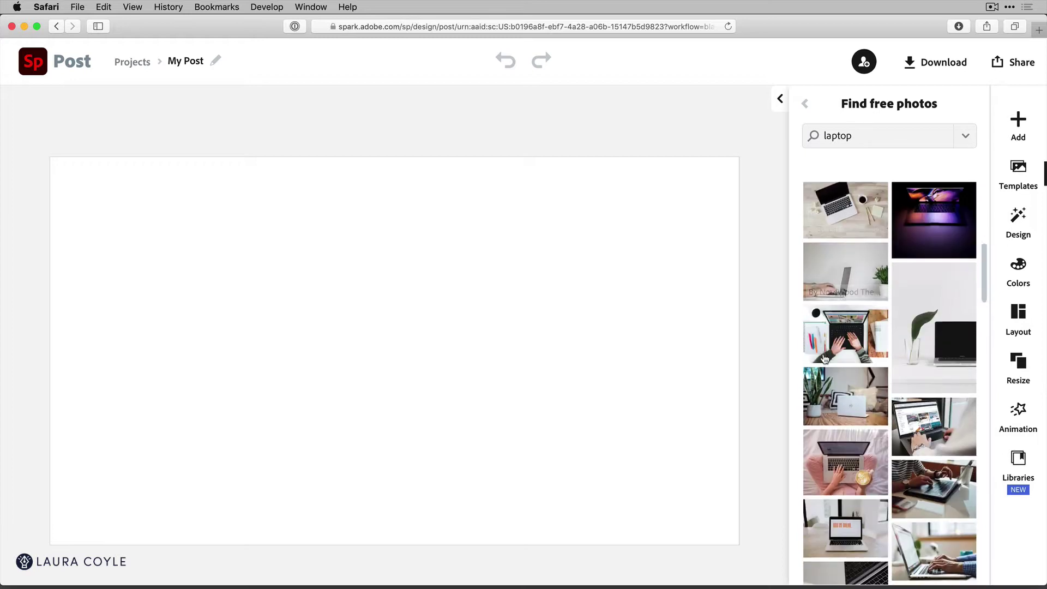
pyautogui.scroll(-2, 824, 358)
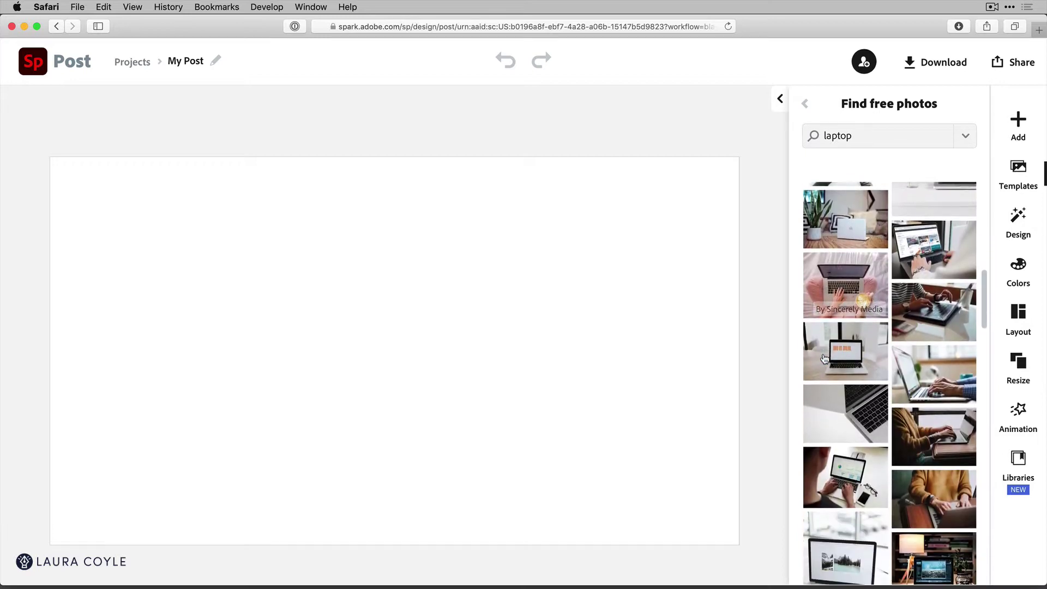
pyautogui.click(937, 360)
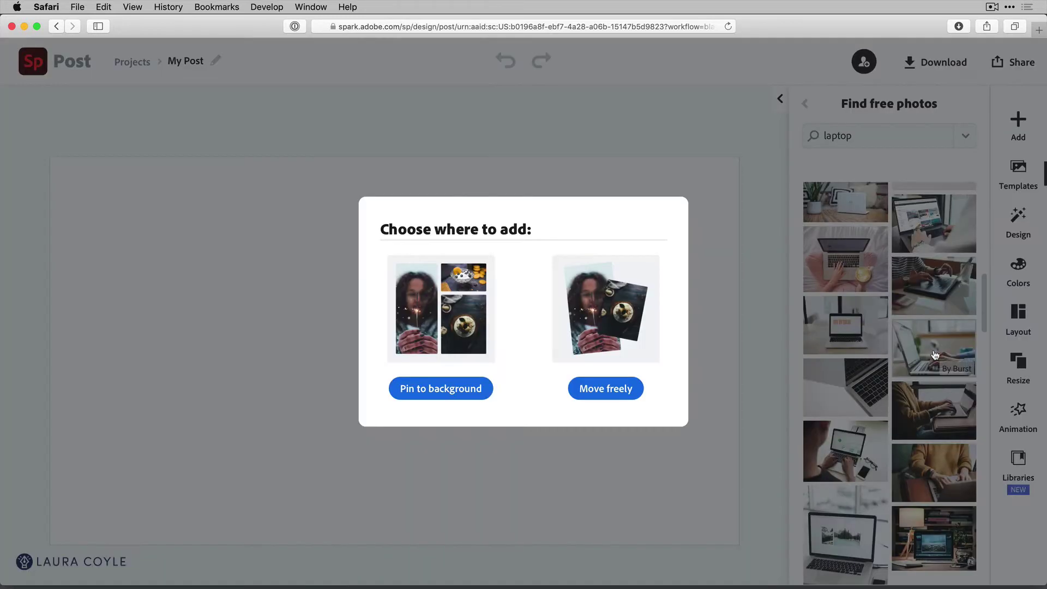
# Set the photo to Move freely and size it into the canvas's lower-right area.
pyautogui.click(594, 389)
pyautogui.moveTo(384, 386); pyautogui.dragTo(589, 288)
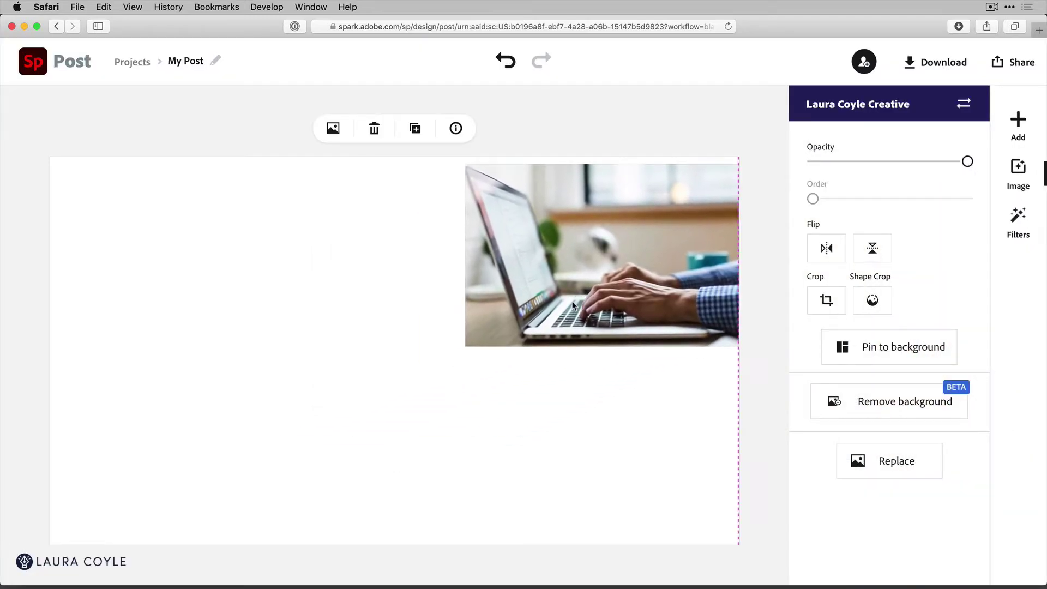
pyautogui.moveTo(463, 344); pyautogui.dragTo(357, 398)
pyautogui.moveTo(538, 284); pyautogui.dragTo(532, 411)
pyautogui.moveTo(357, 302); pyautogui.dragTo(382, 337)
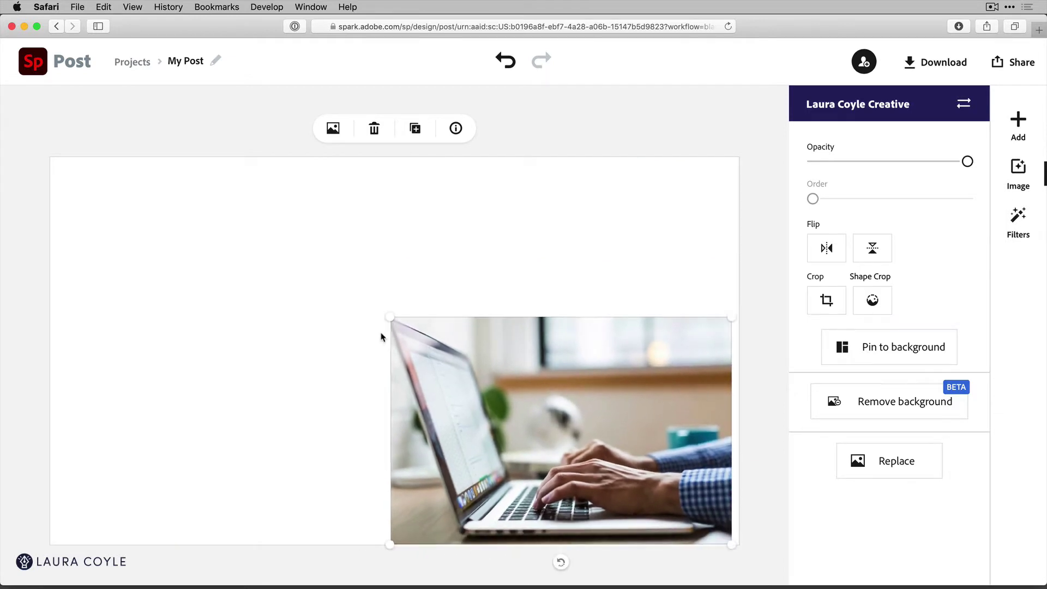
# Add the mustard-sweater laptop photo as free-moving and enlarge it across the top-right.
pyautogui.click(666, 243)
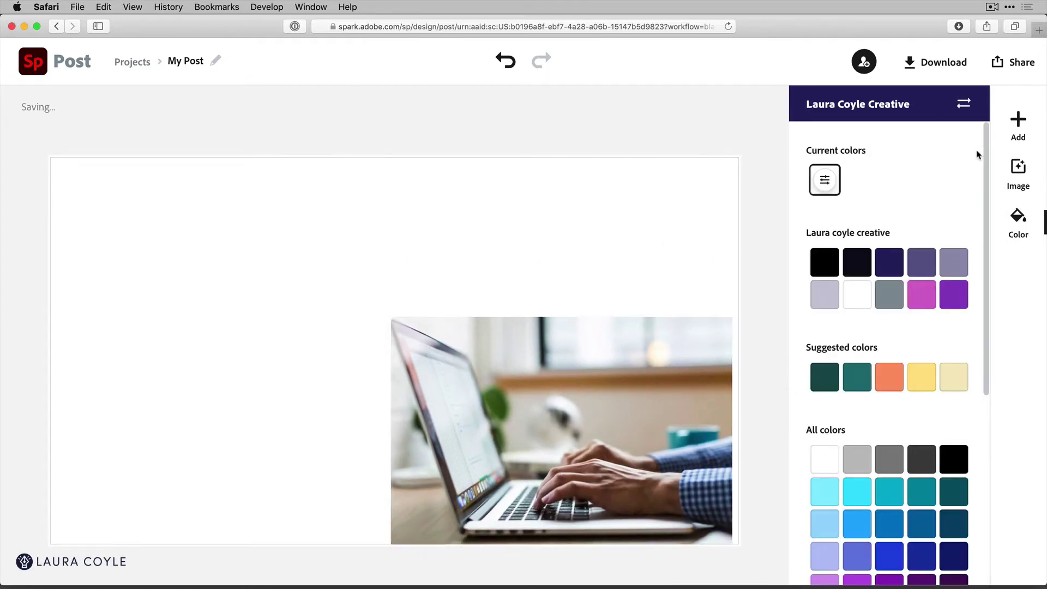
pyautogui.click(1019, 119)
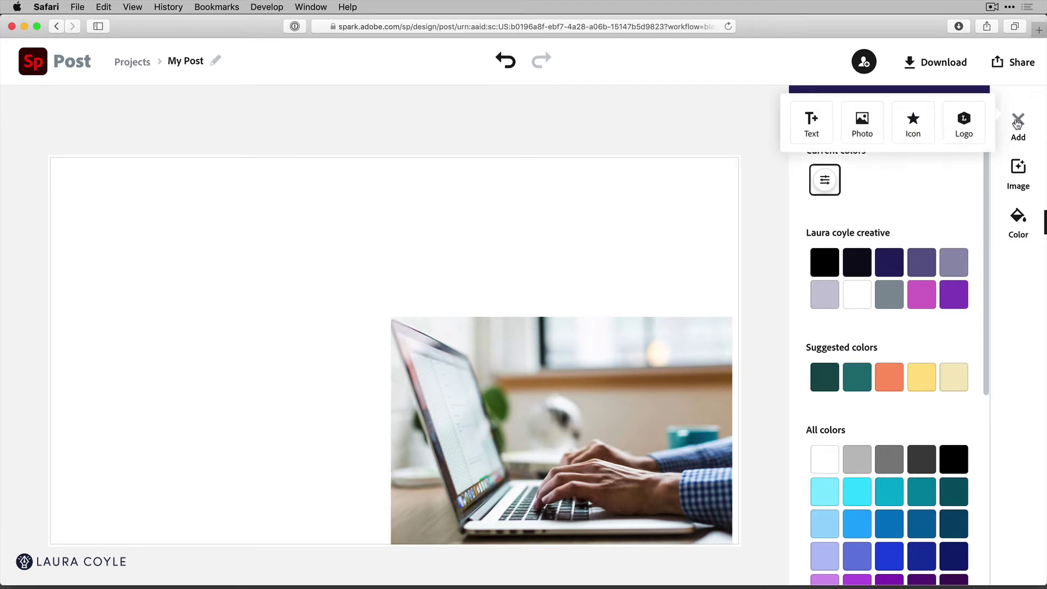
pyautogui.click(862, 123)
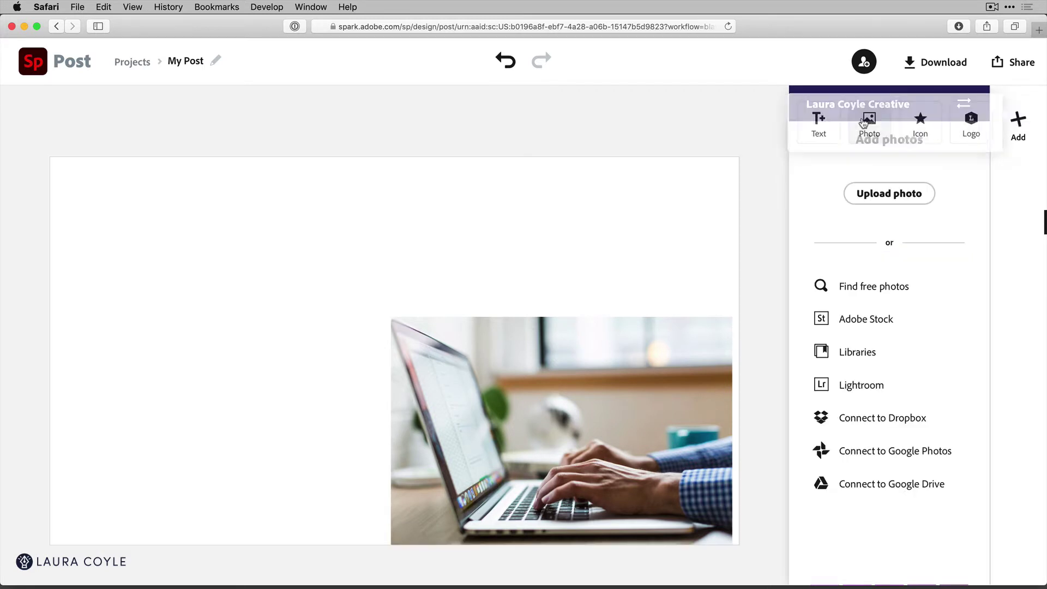
pyautogui.click(852, 286)
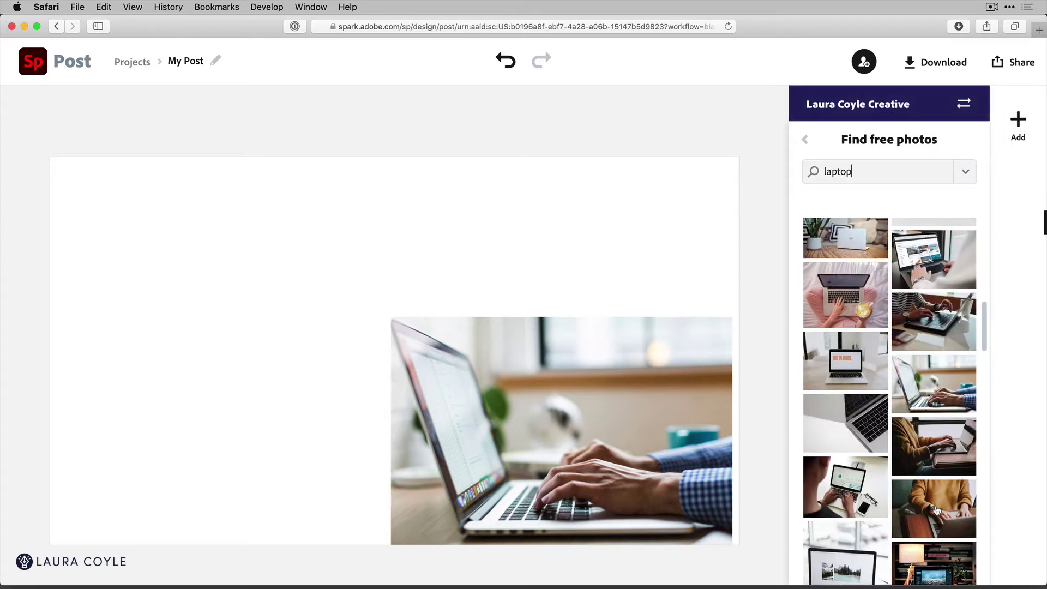
pyautogui.click(936, 511)
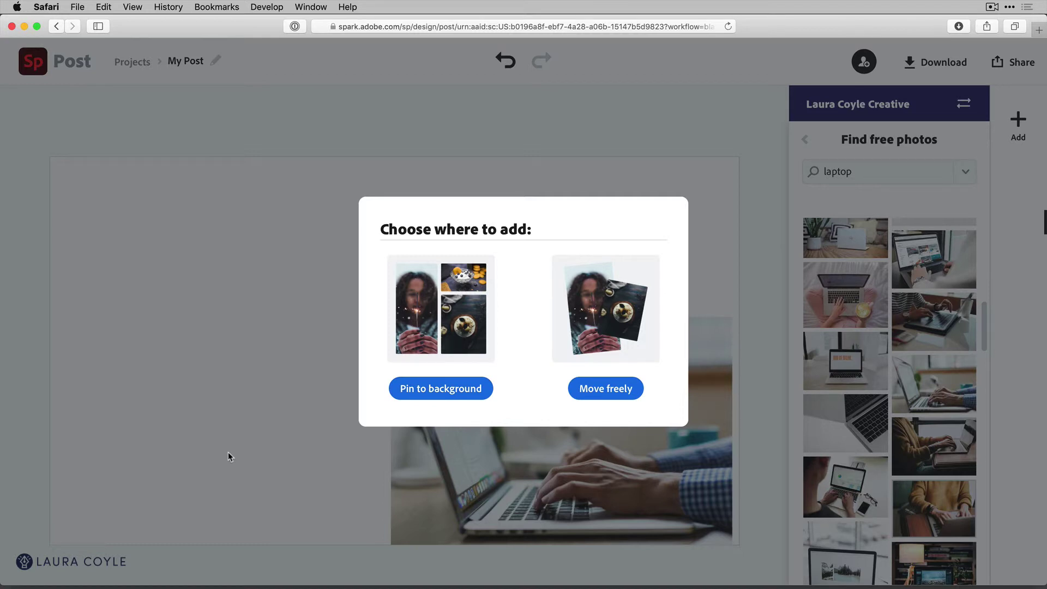
pyautogui.click(607, 391)
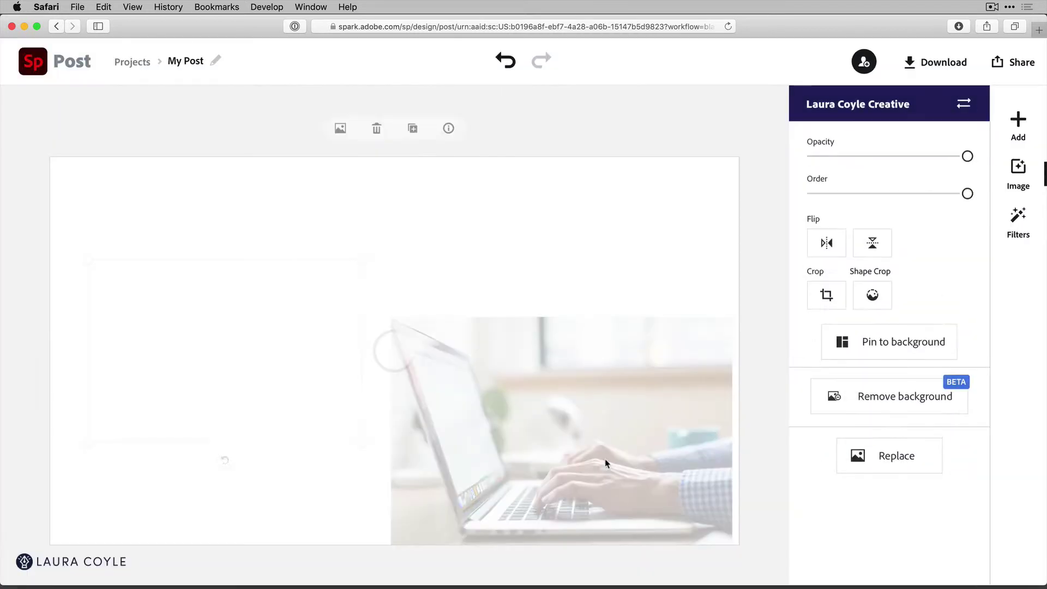
pyautogui.moveTo(210, 366); pyautogui.dragTo(580, 272)
pyautogui.moveTo(465, 339); pyautogui.dragTo(381, 376)
# Align the first laptop photo's right edge with the sweater photo and enlarge it slightly.
pyautogui.click(494, 446)
pyautogui.moveTo(494, 446); pyautogui.dragTo(500, 446)
pyautogui.moveTo(397, 316); pyautogui.dragTo(391, 309)
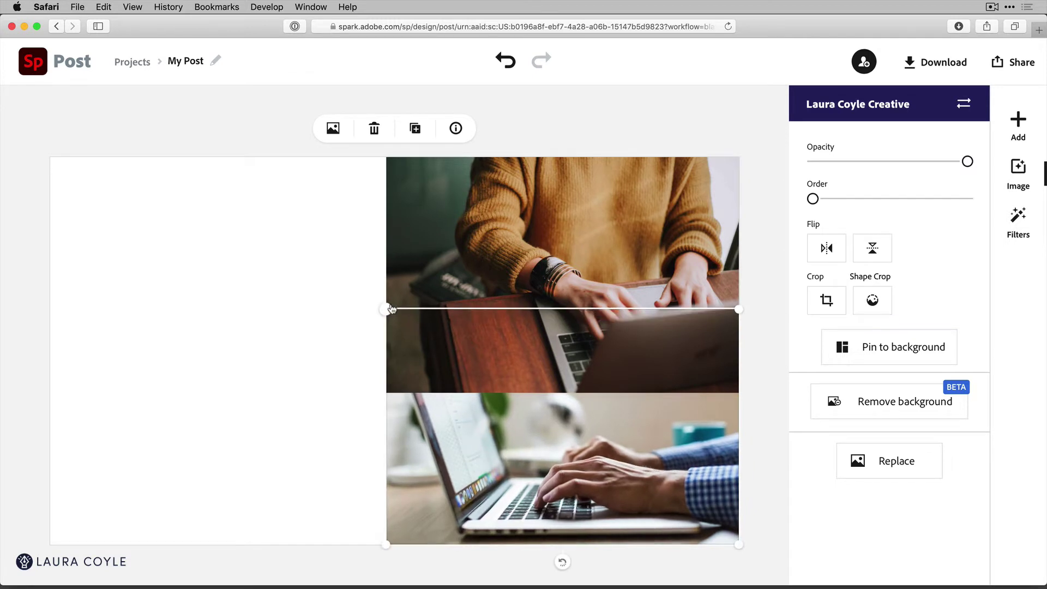
# Bring the sweater photo to the front with the Order slider and settle it above the laptop photo.
pyautogui.click(607, 184)
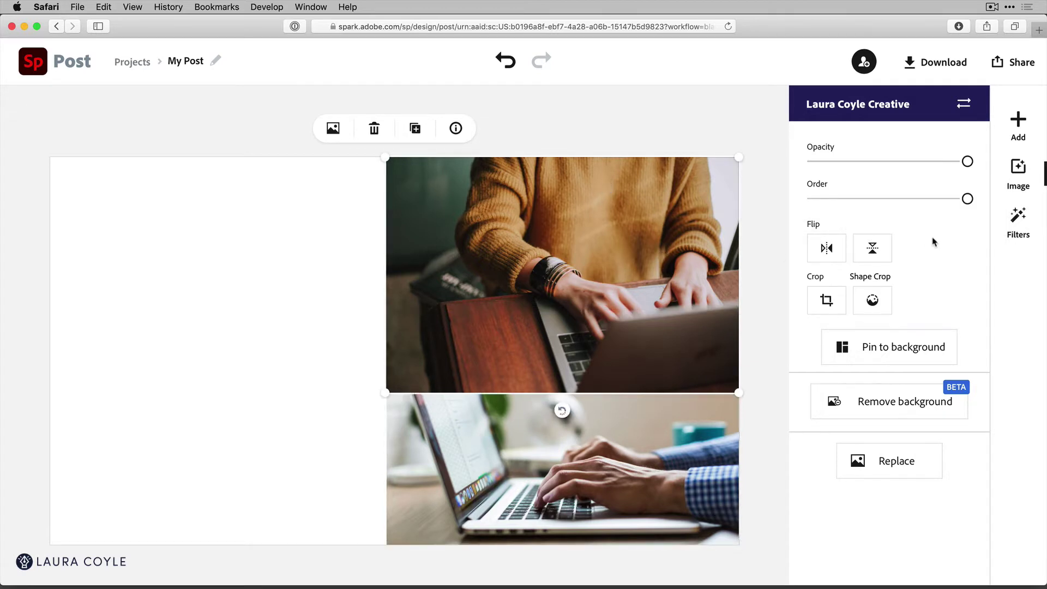
pyautogui.moveTo(967, 199); pyautogui.dragTo(876, 211)
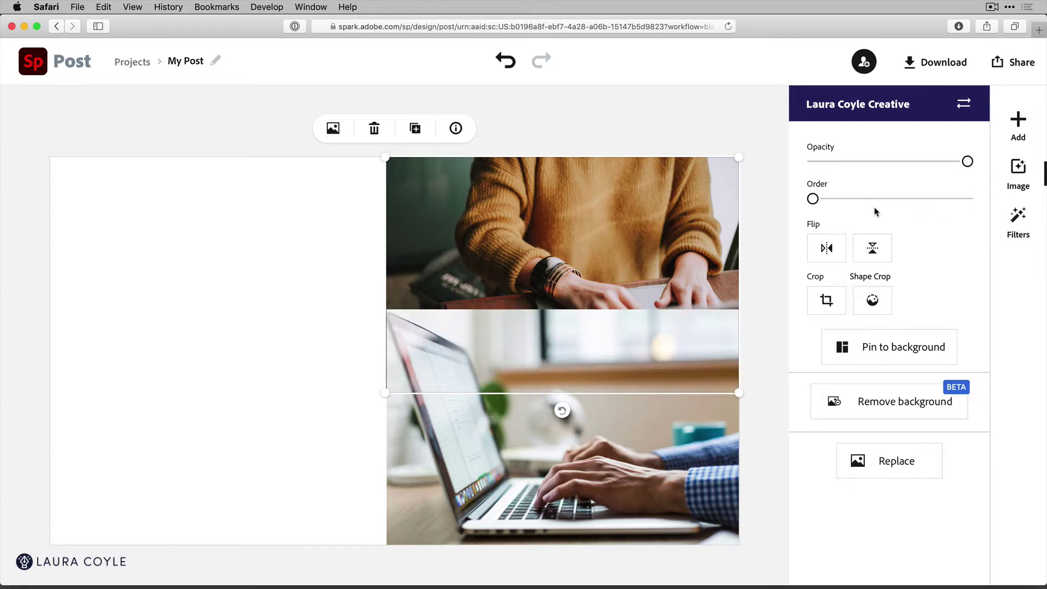
pyautogui.moveTo(812, 199); pyautogui.dragTo(968, 200)
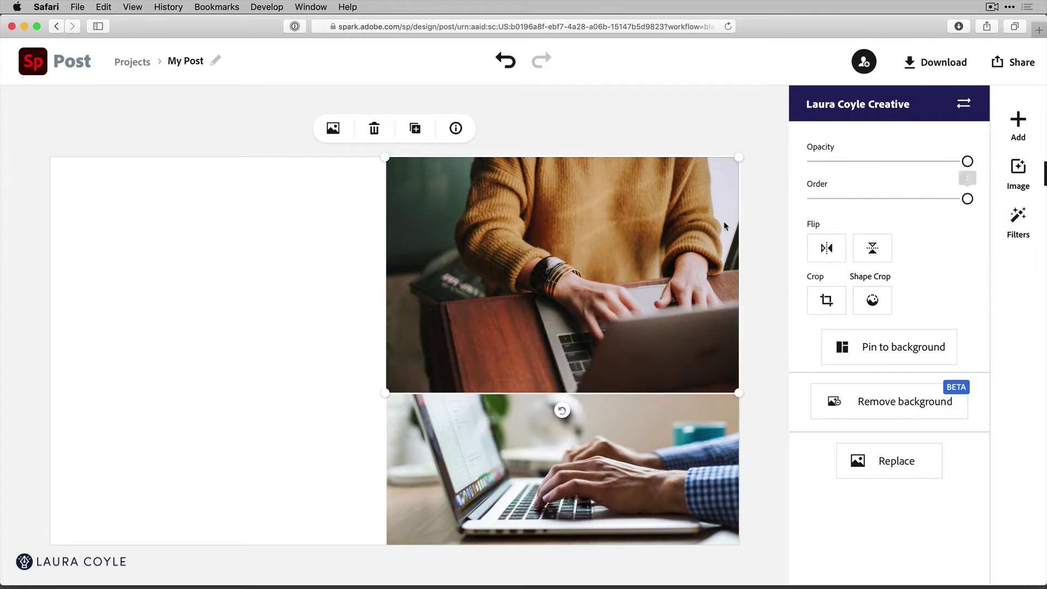
pyautogui.moveTo(512, 319); pyautogui.dragTo(513, 289)
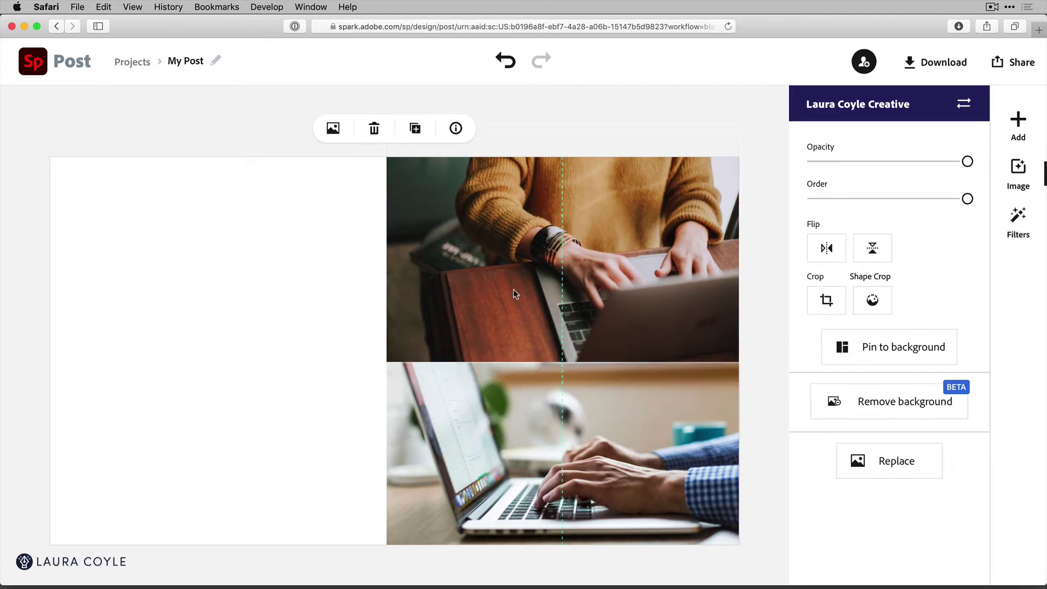
pyautogui.click(276, 376)
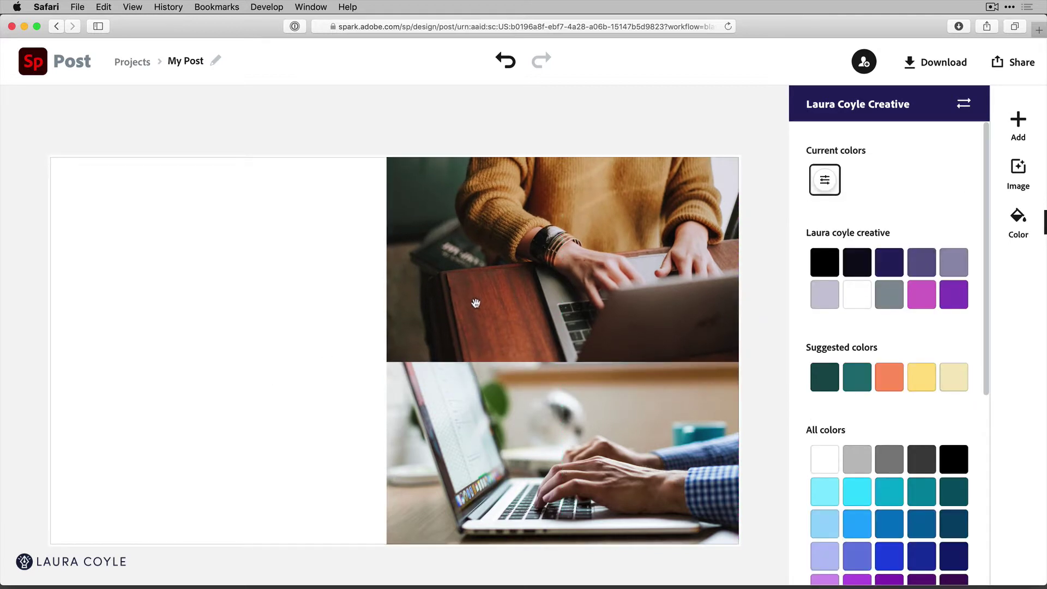
pyautogui.moveTo(505, 311)
pyautogui.mouseDown()
pyautogui.moveTo(506, 285)
pyautogui.moveTo(509, 360)
pyautogui.moveTo(498, 322)
pyautogui.moveTo(506, 306)
pyautogui.mouseUp()
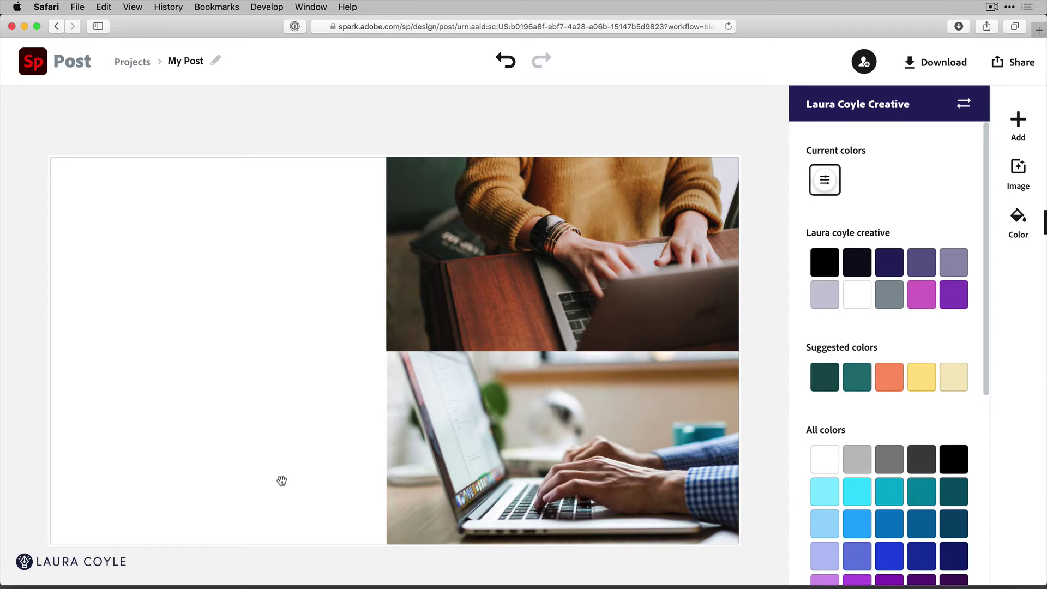
# Add a filled square icon, snap it top-left and enlarge it across the left half.
pyautogui.click(1017, 121)
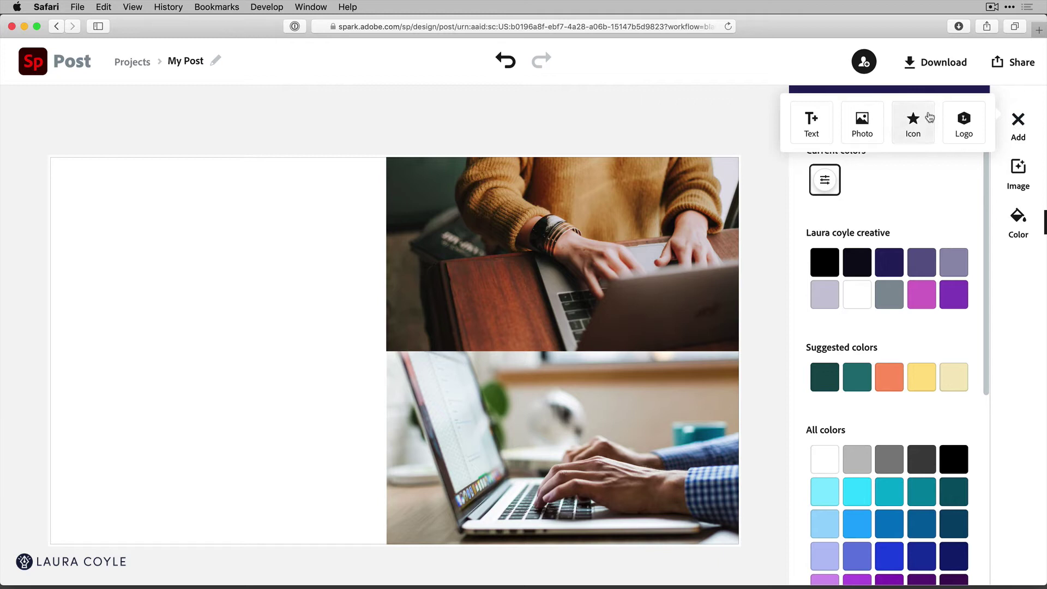
pyautogui.click(913, 121)
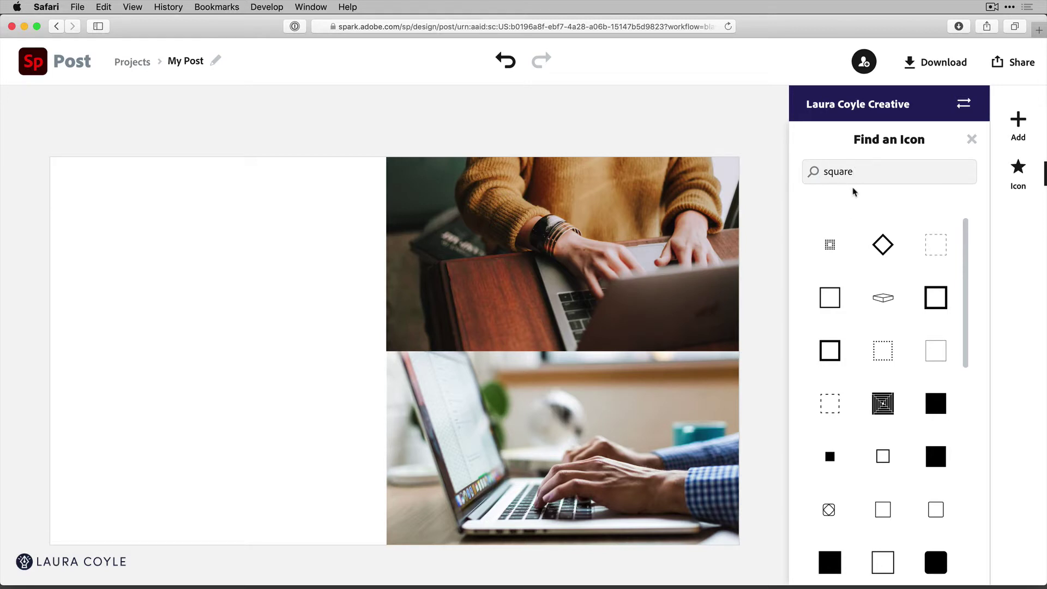
pyautogui.click(935, 403)
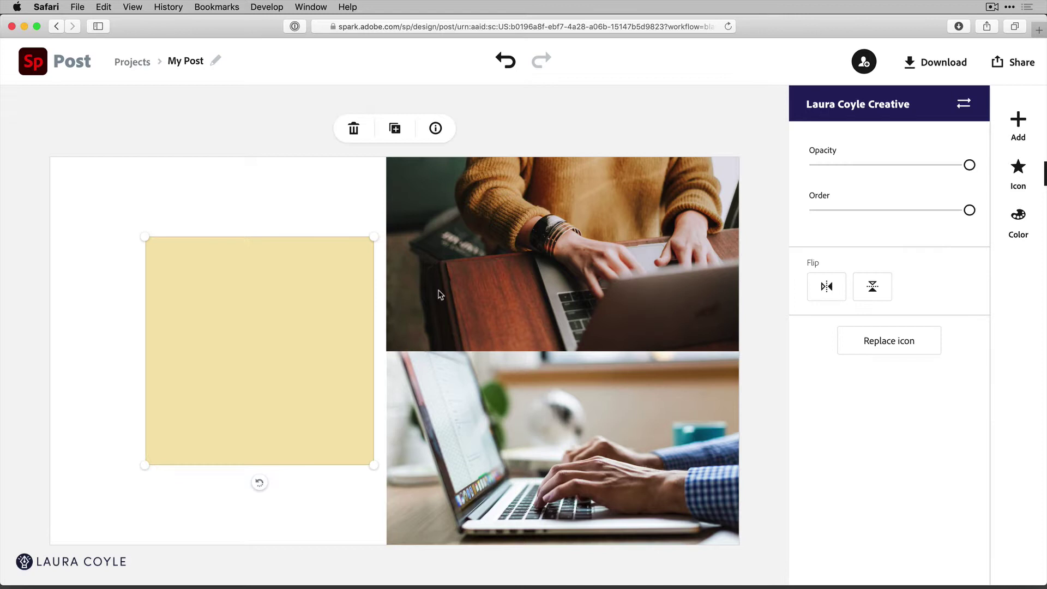
pyautogui.moveTo(250, 382); pyautogui.dragTo(164, 301)
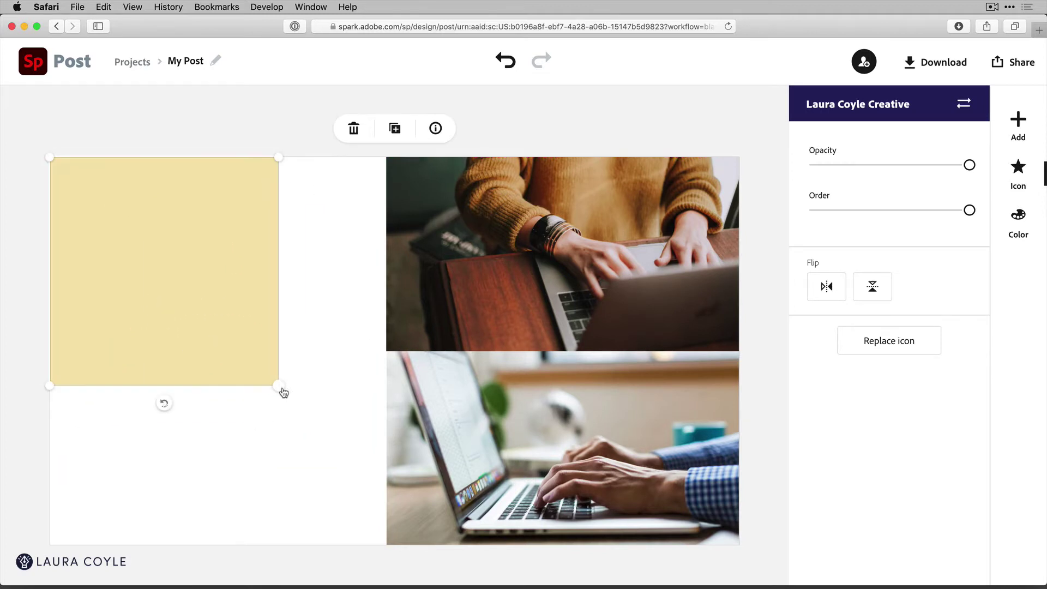
pyautogui.moveTo(282, 390); pyautogui.dragTo(413, 556)
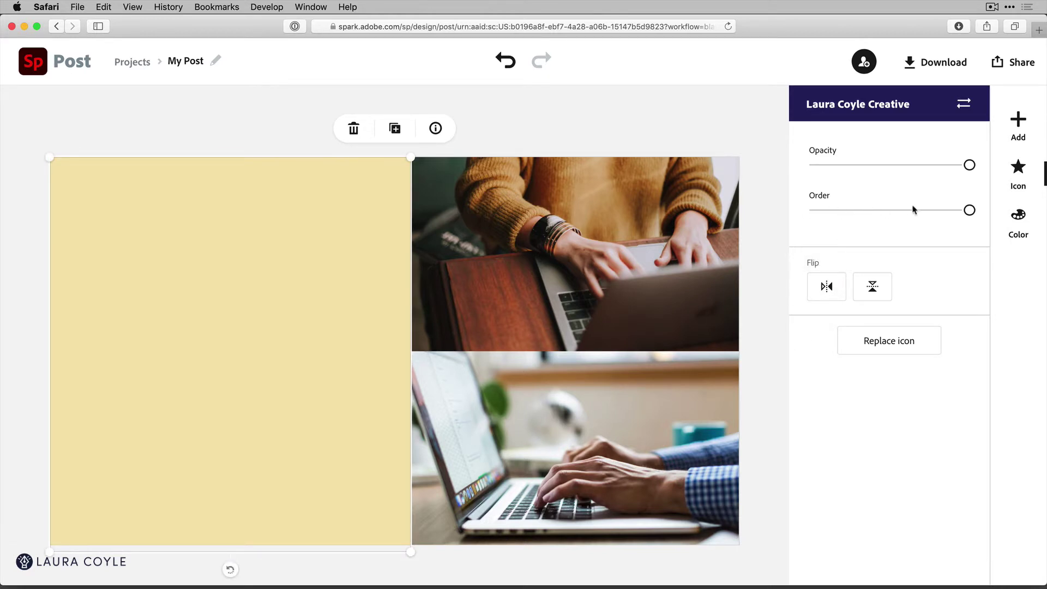
# Test the square's order and opacity, leaving it at 100% opacity.
pyautogui.moveTo(968, 214)
pyautogui.mouseDown()
pyautogui.moveTo(856, 224)
pyautogui.moveTo(977, 218)
pyautogui.mouseUp()
pyautogui.moveTo(969, 165); pyautogui.dragTo(890, 186)
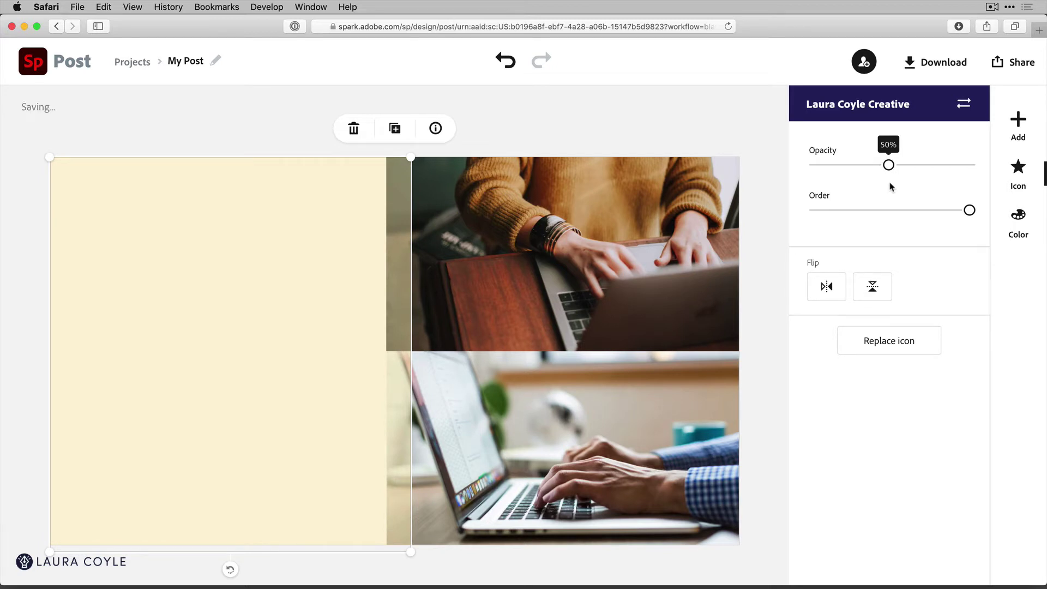
pyautogui.moveTo(889, 186); pyautogui.dragTo(987, 182)
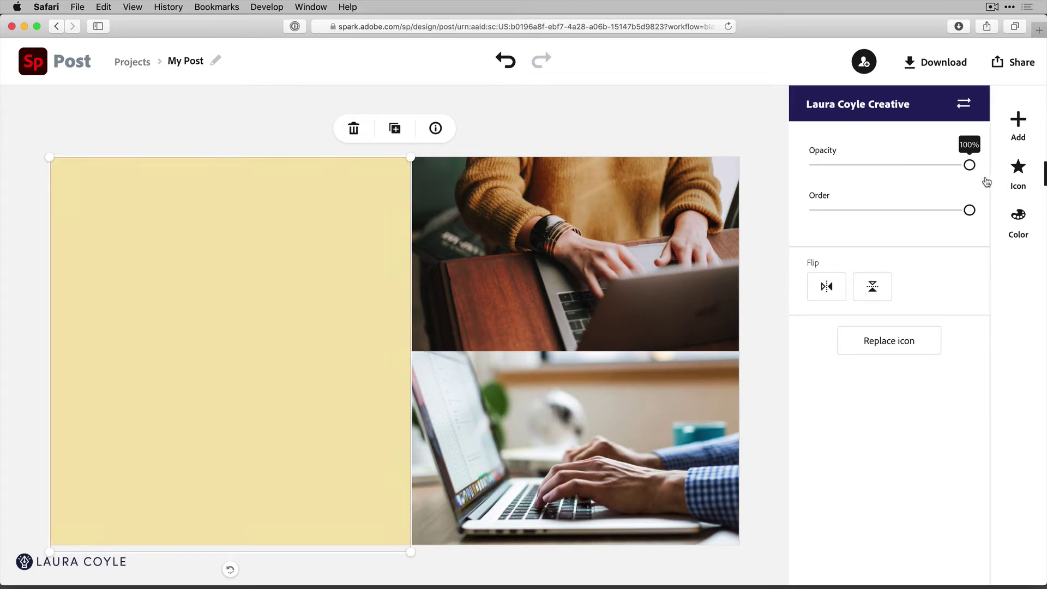
# Eyedropper a deeper sweater tan, #C69A56, as the square's fill colour.
pyautogui.click(1019, 217)
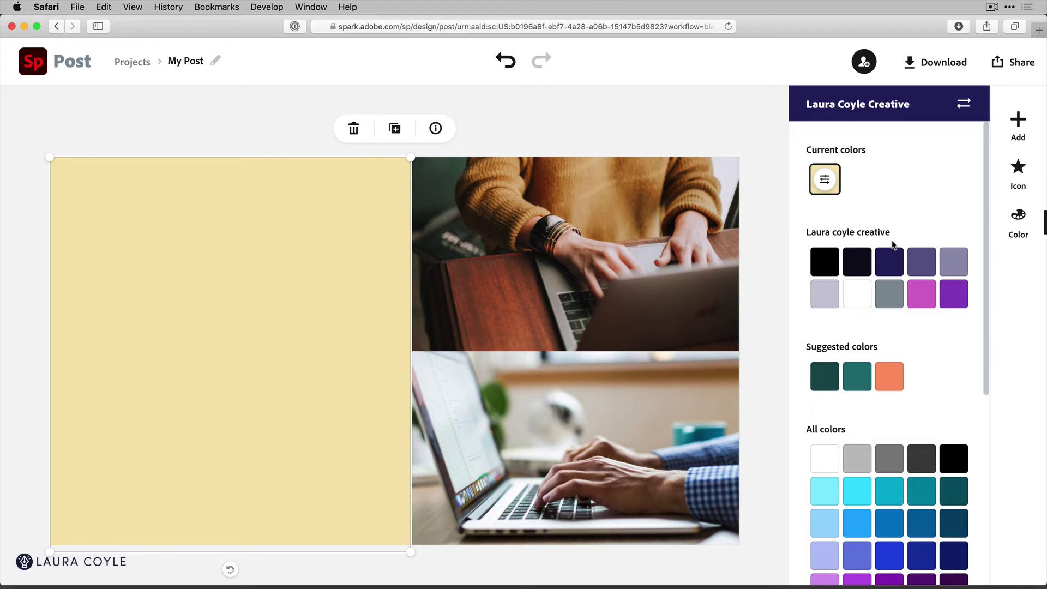
pyautogui.click(827, 185)
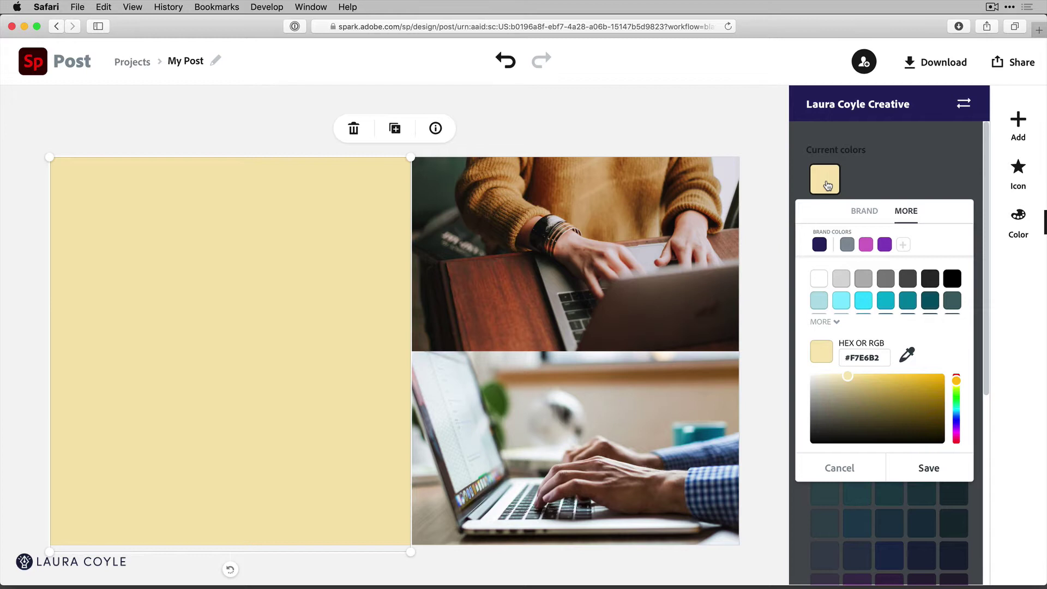
pyautogui.click(908, 357)
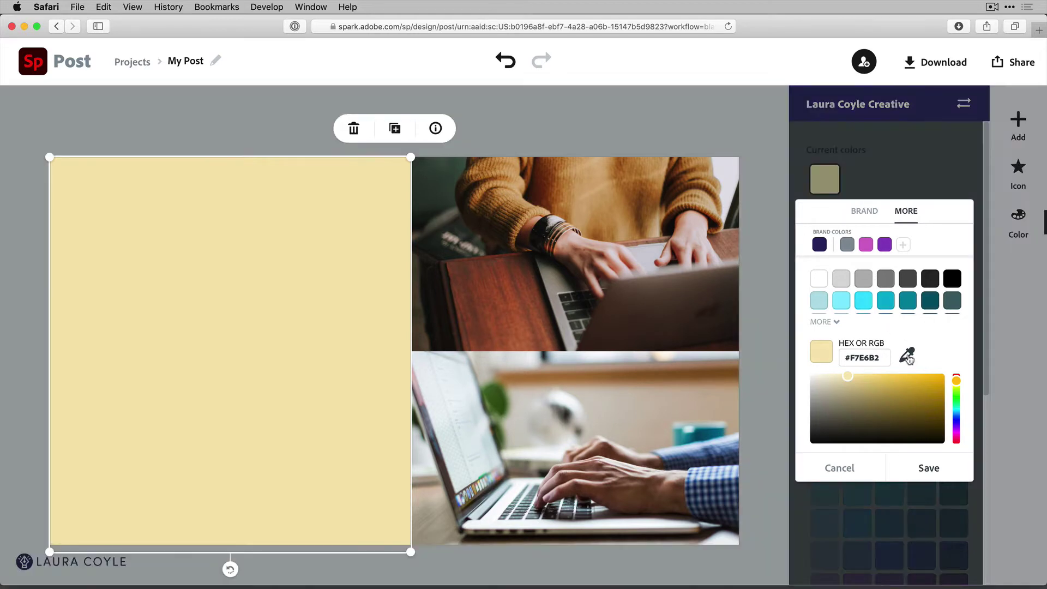
pyautogui.click(593, 194)
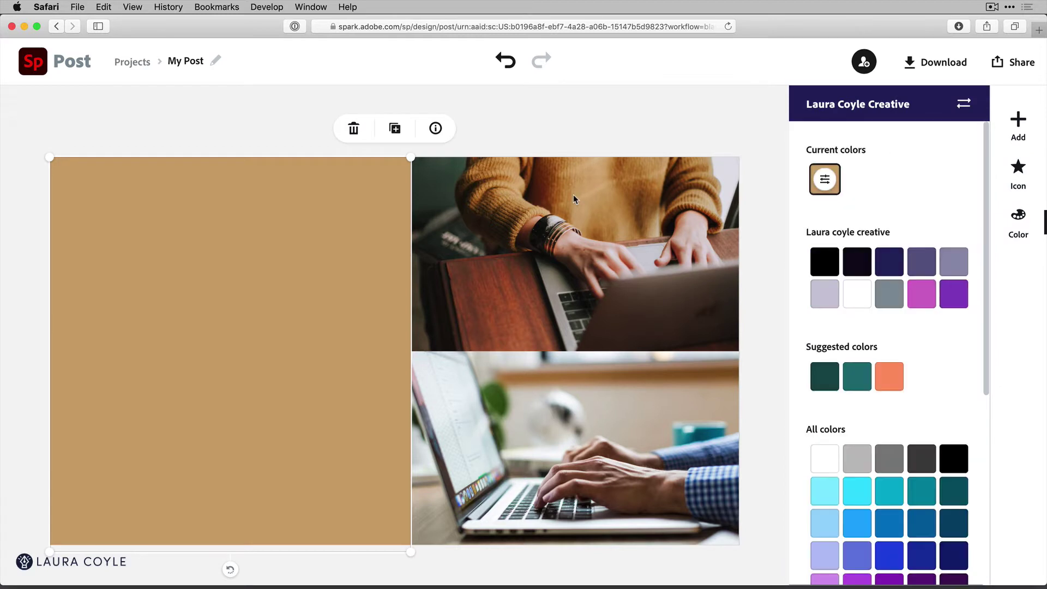
pyautogui.click(824, 179)
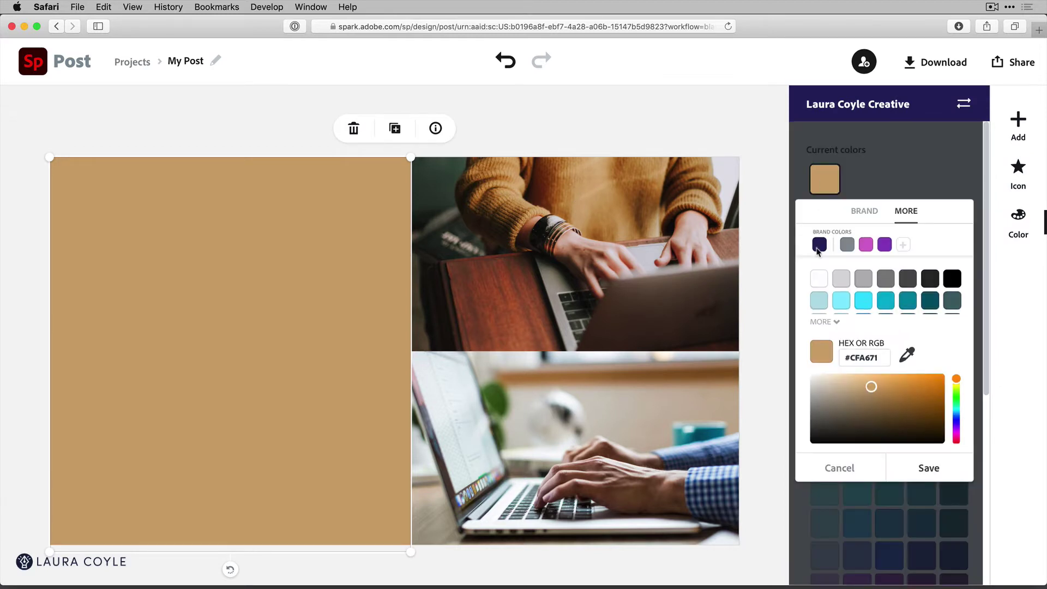
pyautogui.click(906, 356)
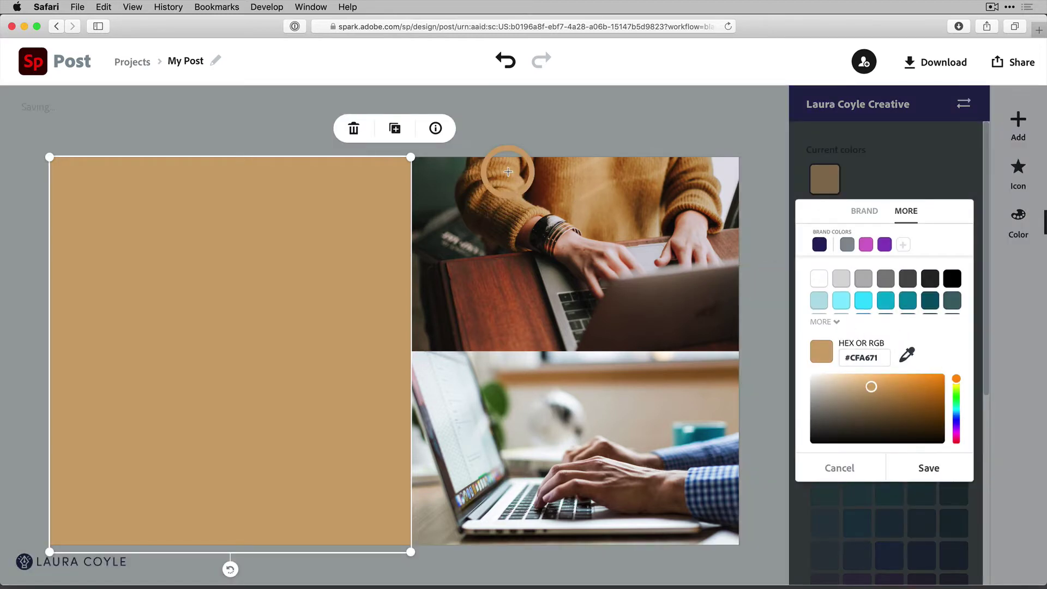
pyautogui.click(504, 172)
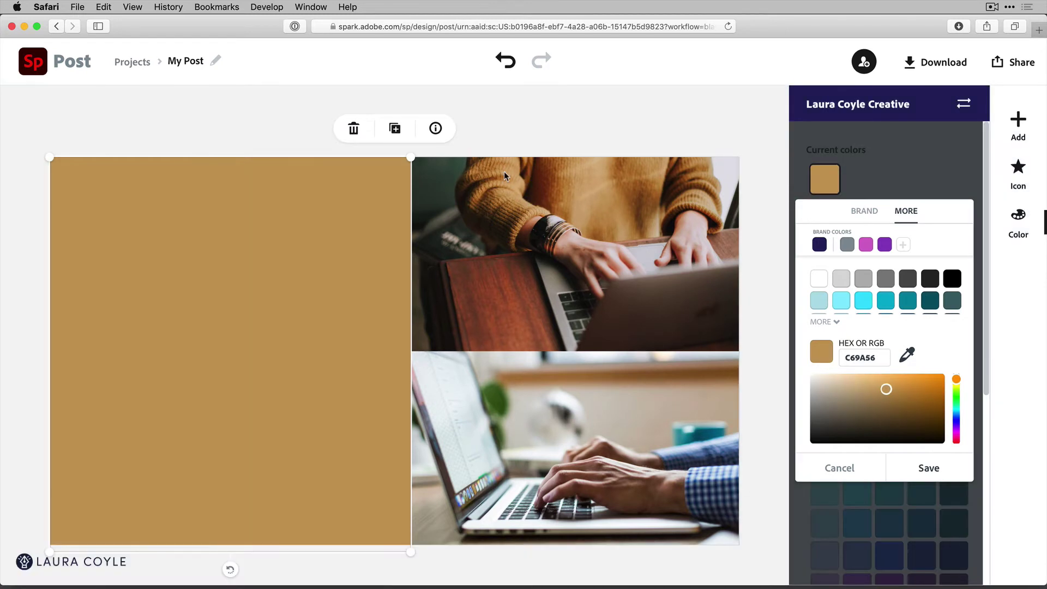
pyautogui.click(543, 138)
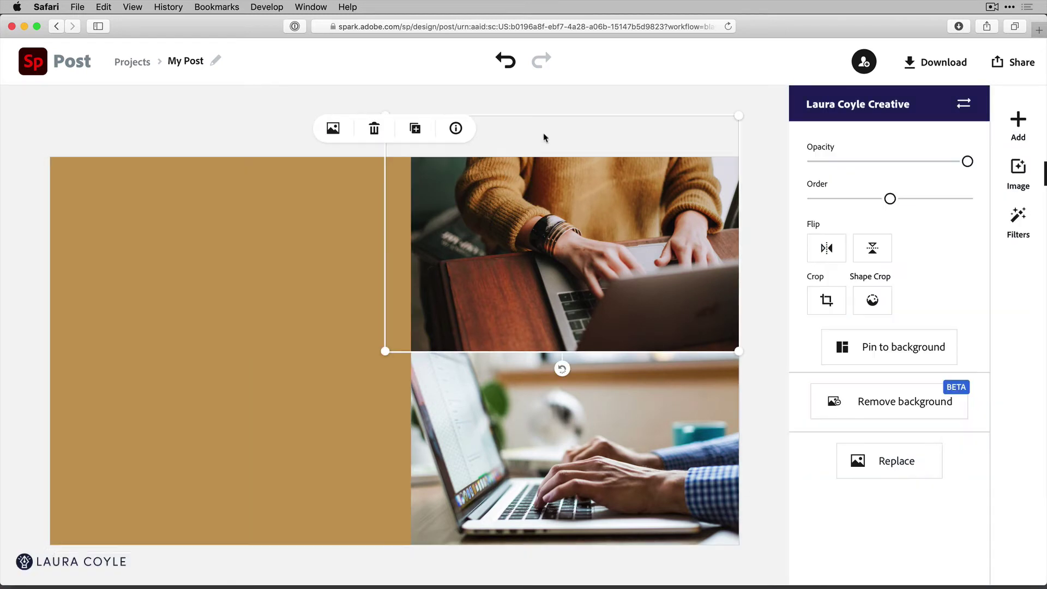
# Add the white pen-nib brand logo and centre it at the top of the tan panel.
pyautogui.click(1017, 121)
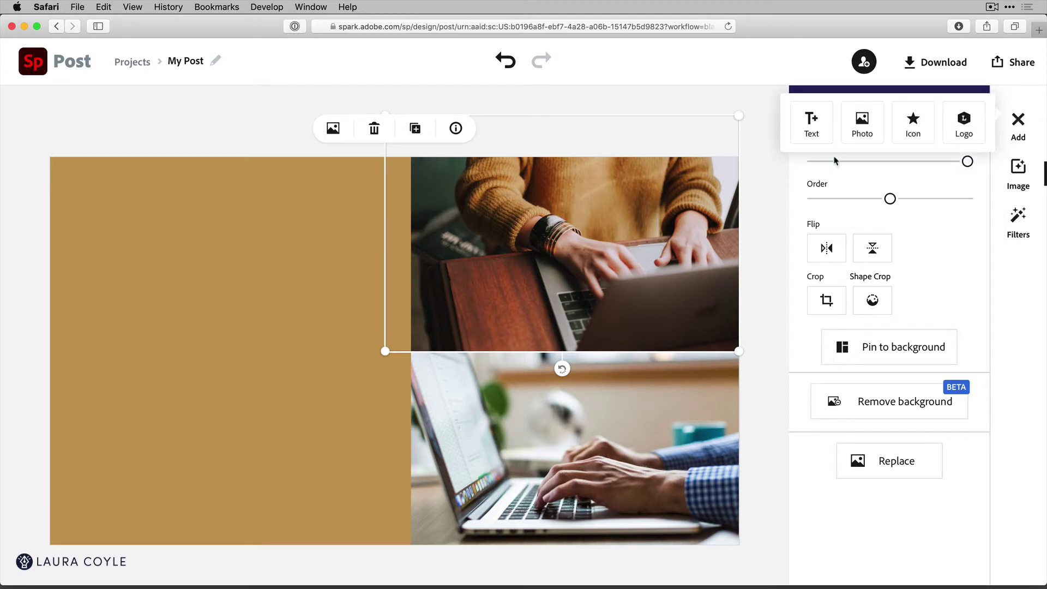
pyautogui.click(961, 122)
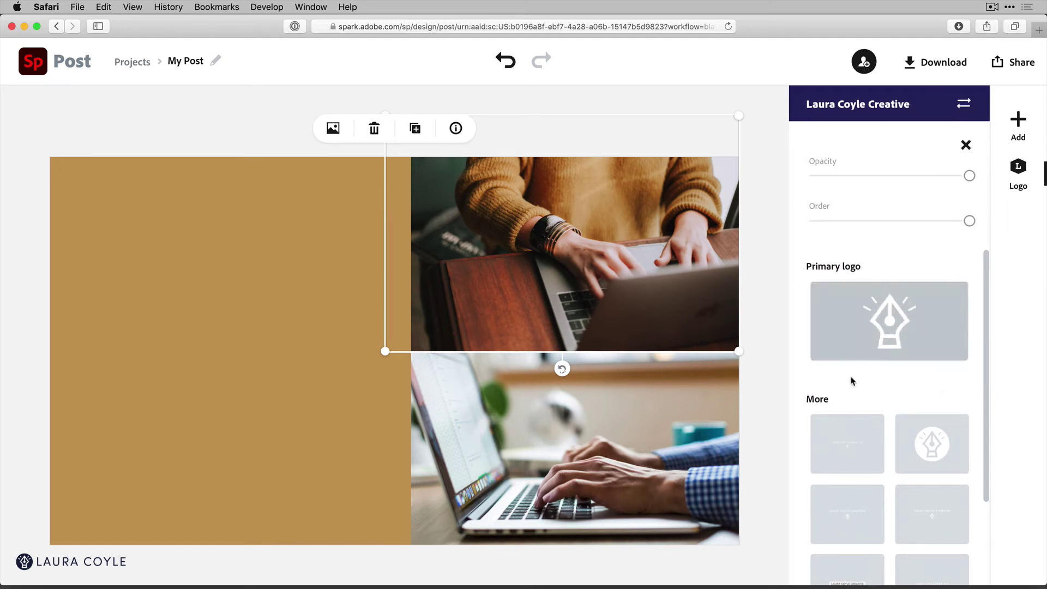
pyautogui.click(845, 525)
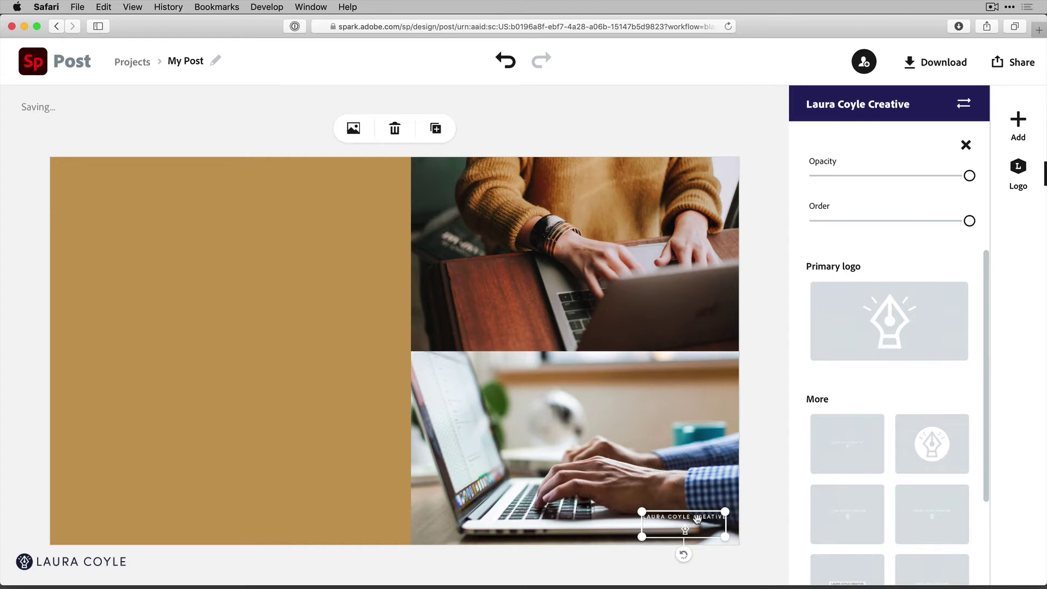
pyautogui.moveTo(697, 518); pyautogui.dragTo(371, 306)
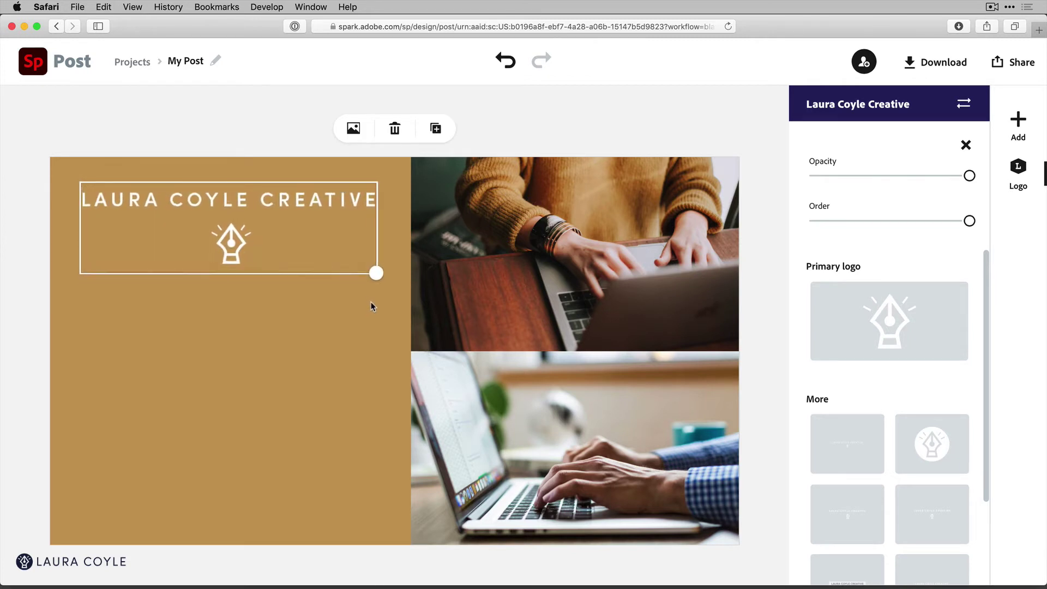
pyautogui.moveTo(304, 202)
pyautogui.mouseDown()
pyautogui.moveTo(306, 192)
pyautogui.moveTo(302, 230)
pyautogui.moveTo(302, 198)
pyautogui.mouseUp()
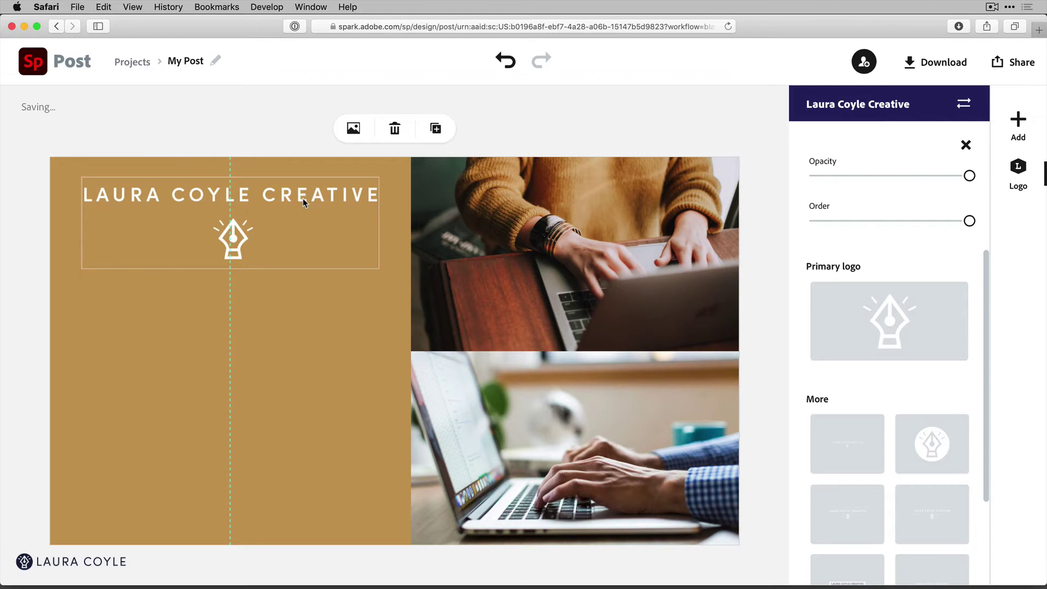
pyautogui.click(303, 334)
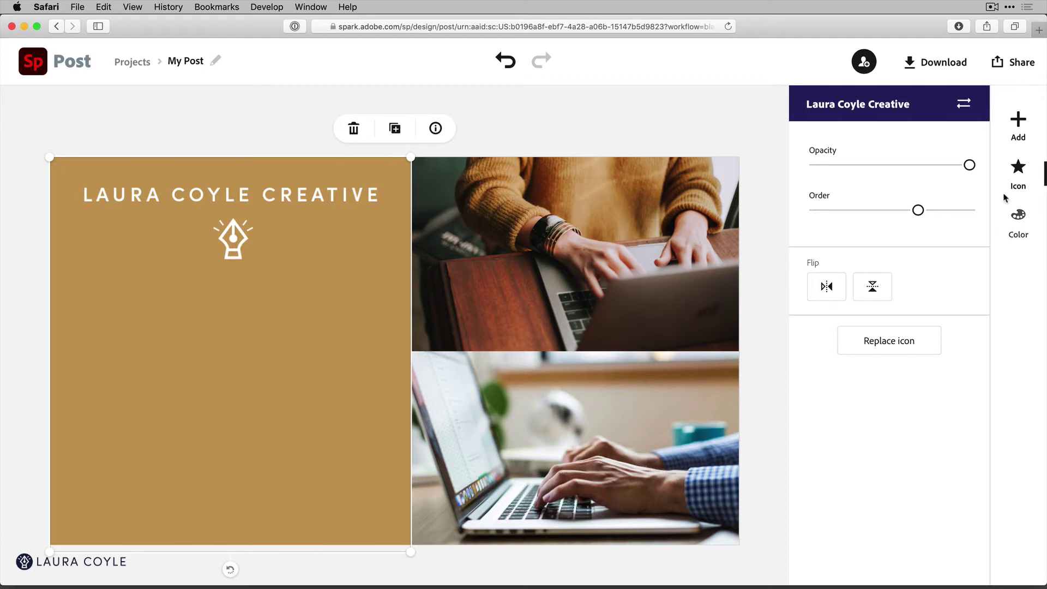
# Add the ROSIE & SPENCER text template and drag it down below the logo.
pyautogui.click(1019, 123)
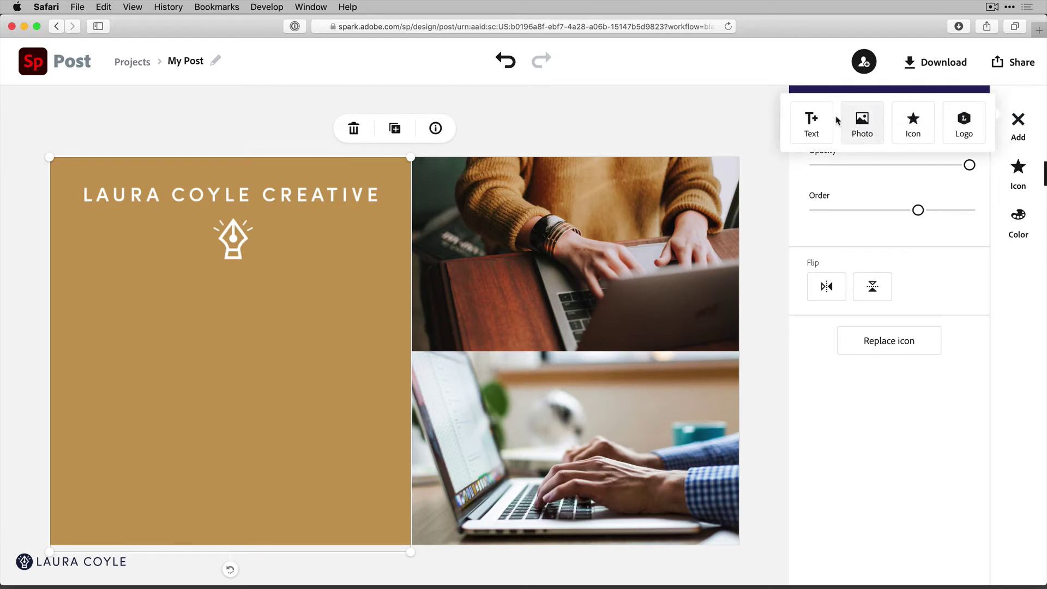
pyautogui.click(810, 125)
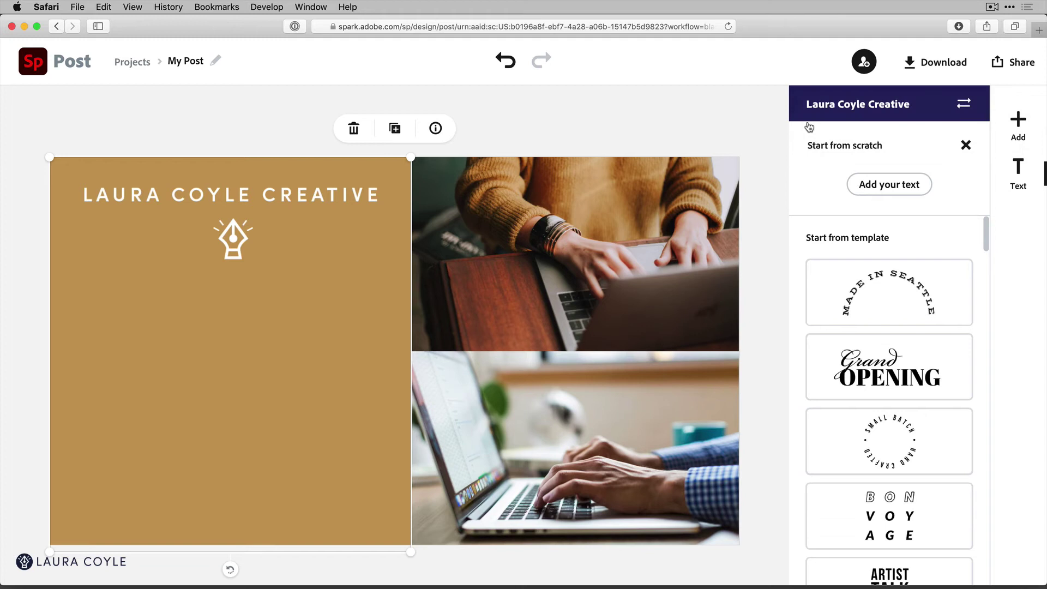
pyautogui.scroll(-5, 889, 414)
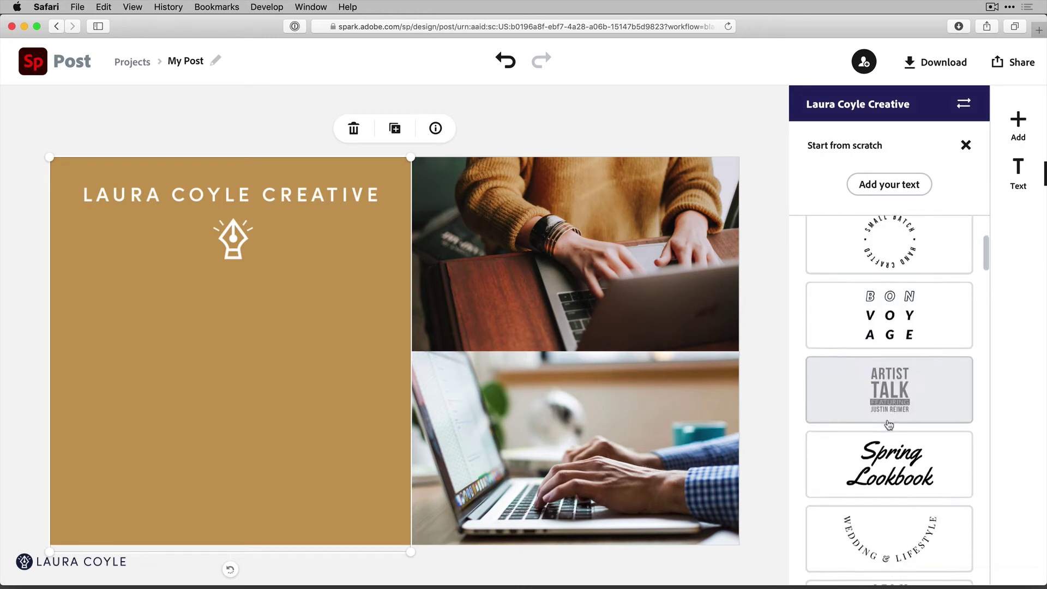
pyautogui.scroll(-6, 889, 424)
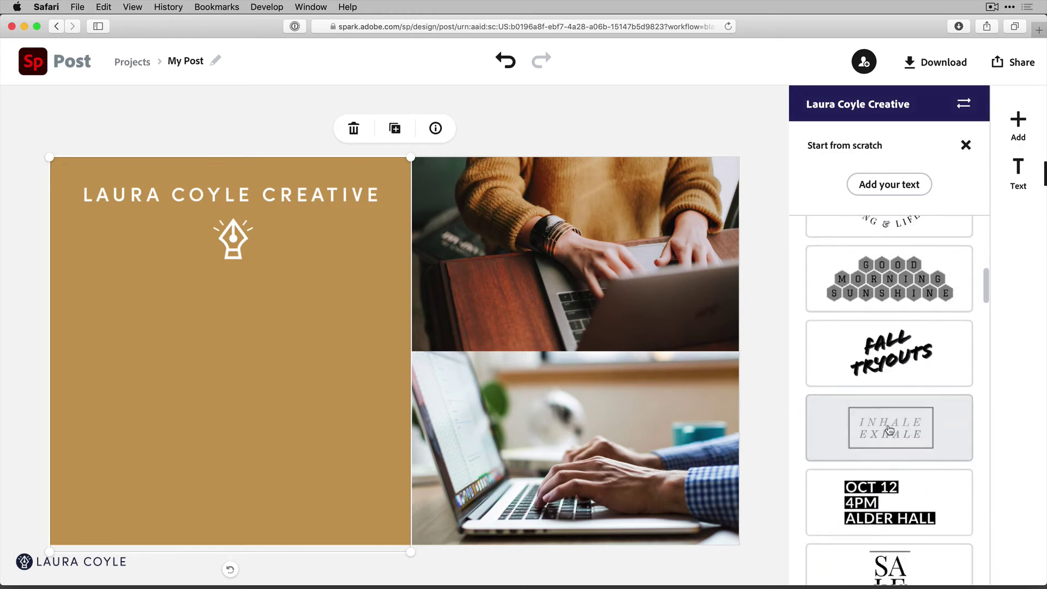
pyautogui.scroll(-6, 889, 429)
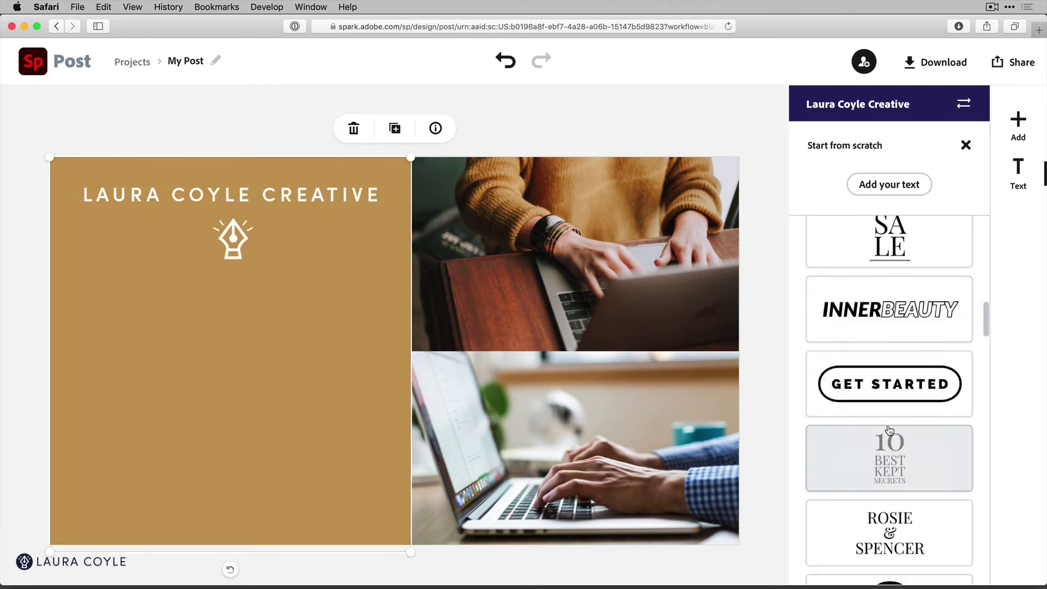
pyautogui.scroll(-3, 889, 429)
pyautogui.click(890, 430)
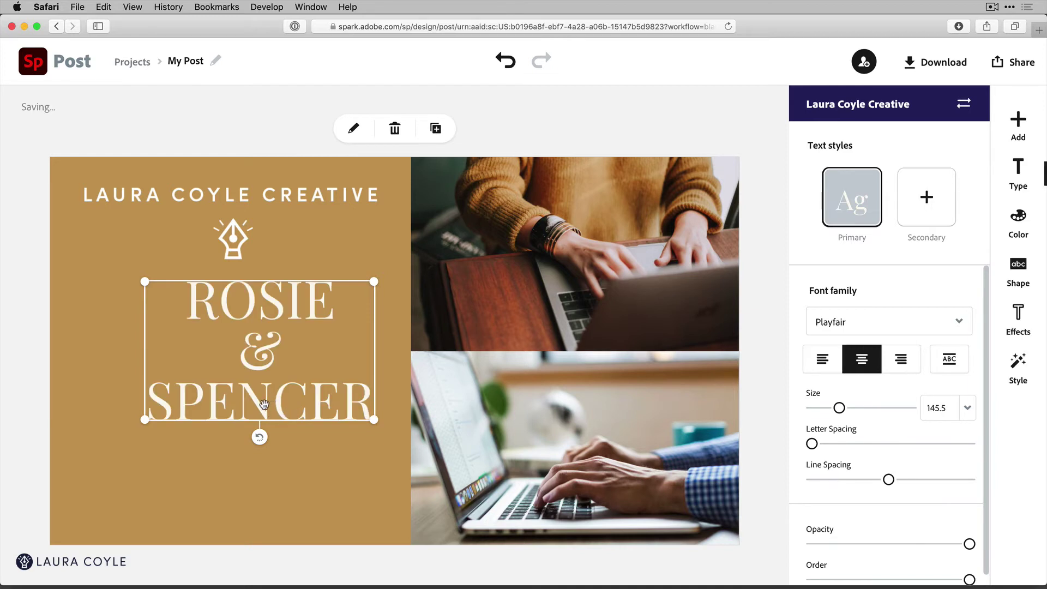
pyautogui.moveTo(267, 413); pyautogui.dragTo(236, 485)
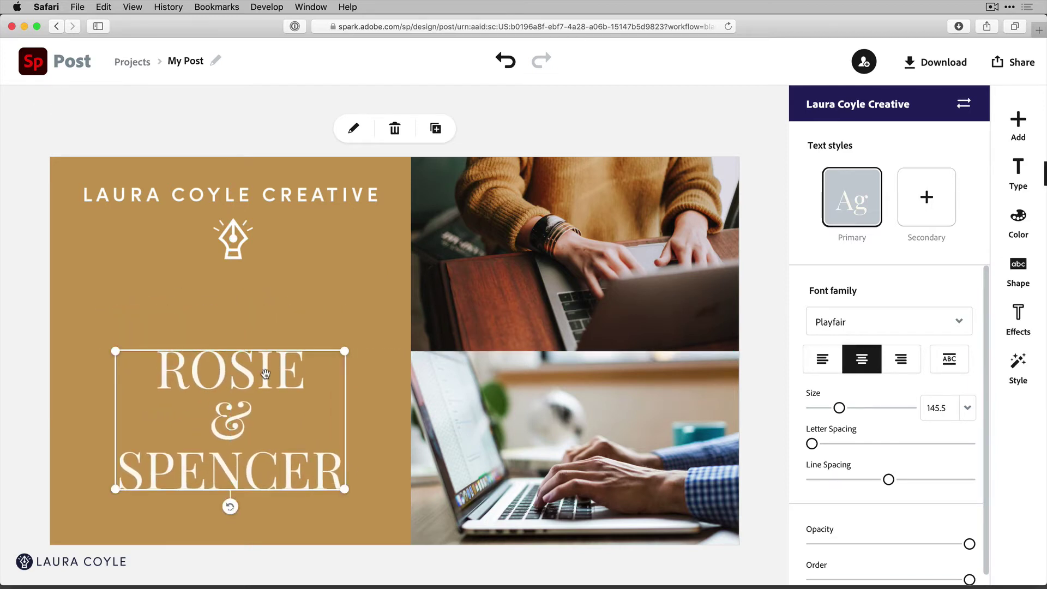
# Replace the template text with 'How to work in Spark Post' on separate lines.
pyautogui.doubleClick(265, 374)
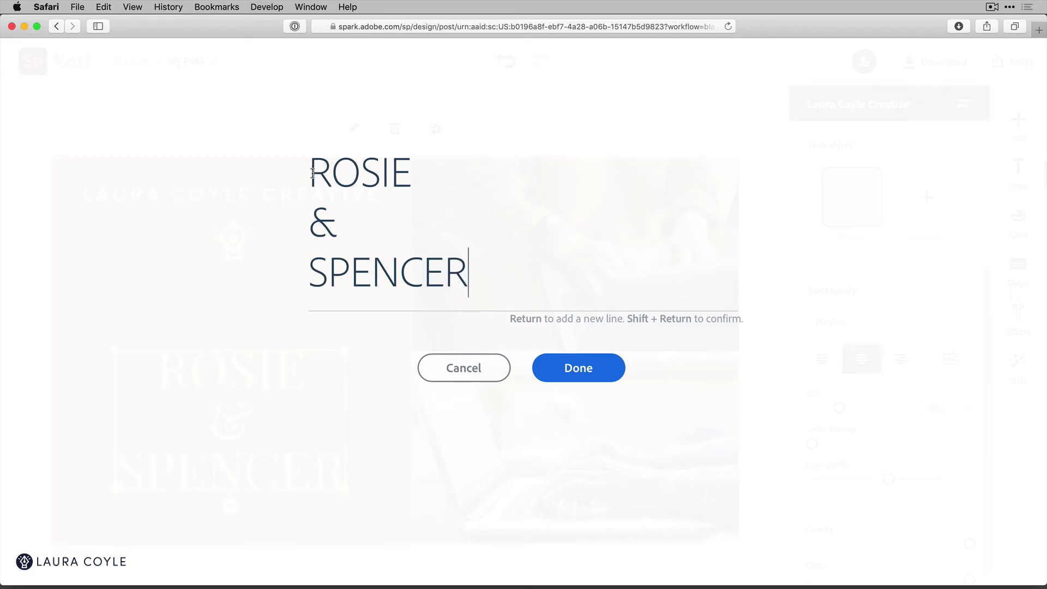
pyautogui.moveTo(312, 169); pyautogui.dragTo(539, 268)
pyautogui.write('How to')
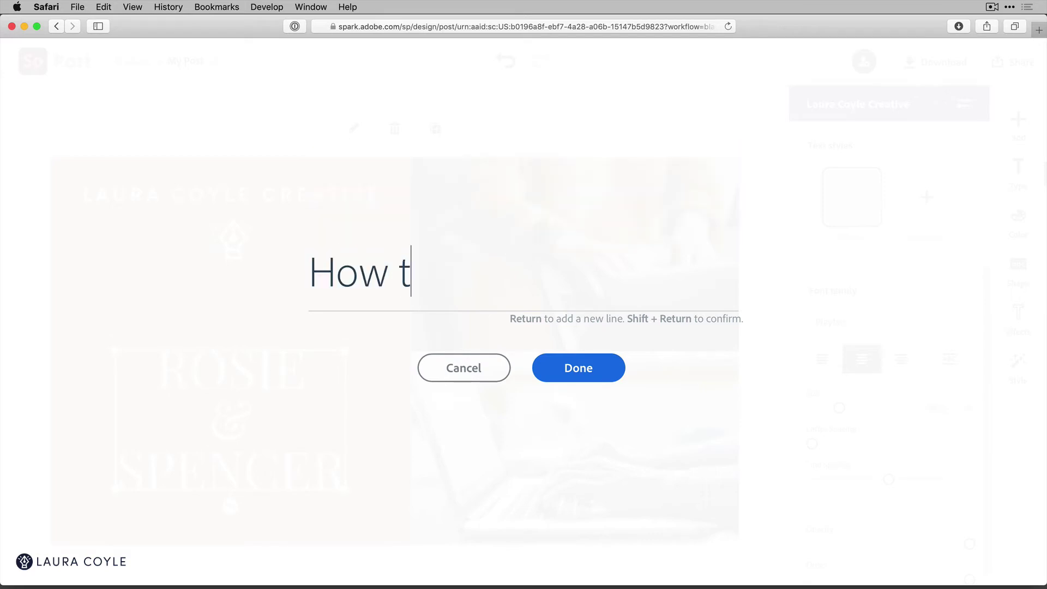
pyautogui.press('Return')
pyautogui.write('work')
pyautogui.press('Return')
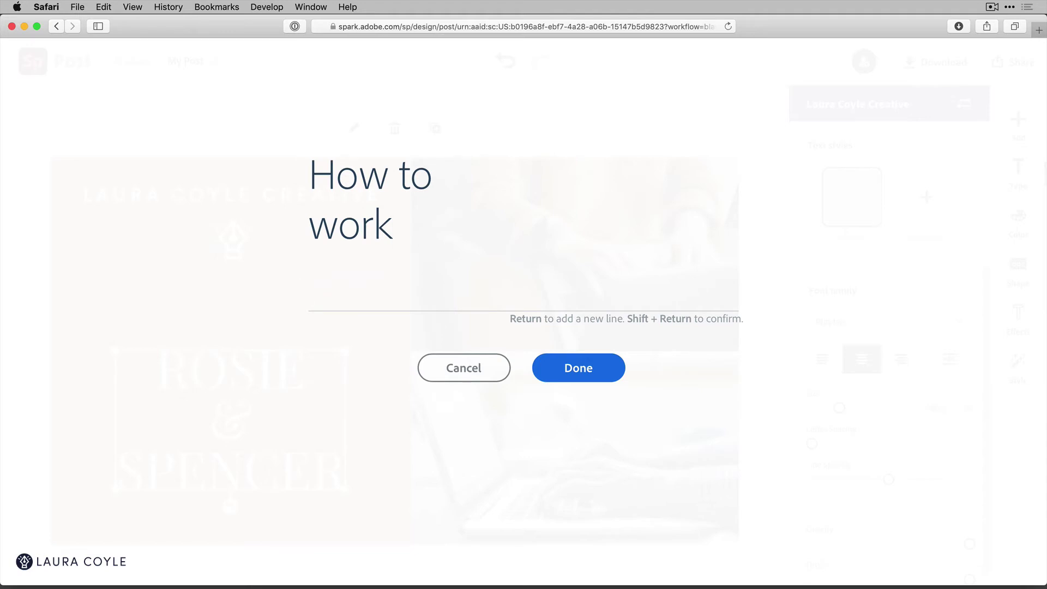
pyautogui.press('BackSpace')
pyautogui.write('in')
pyautogui.press('Return')
pyautogui.write('Spar')
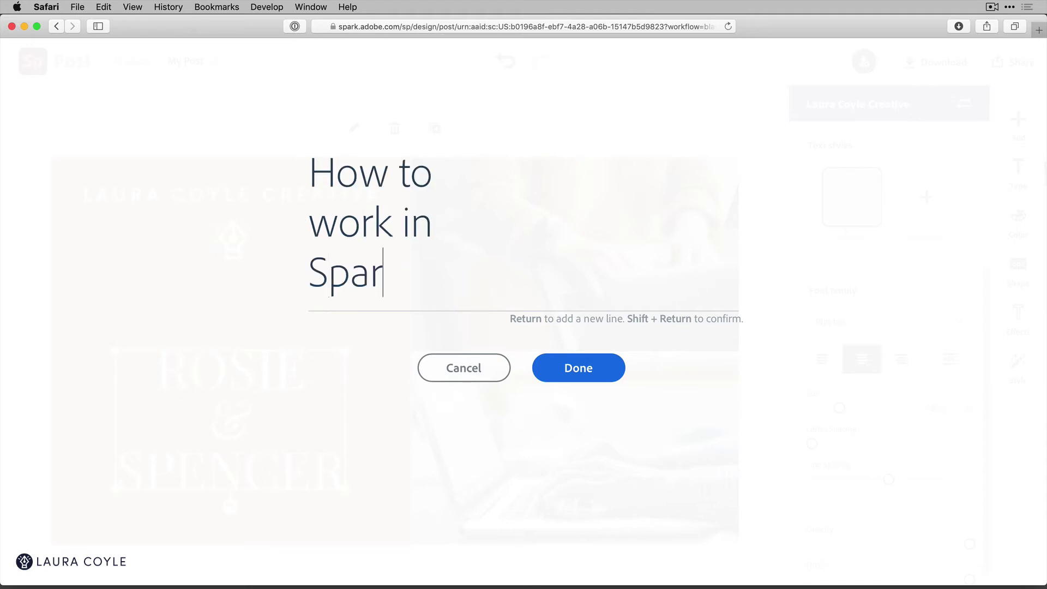
pyautogui.write('k Post')
pyautogui.click(574, 373)
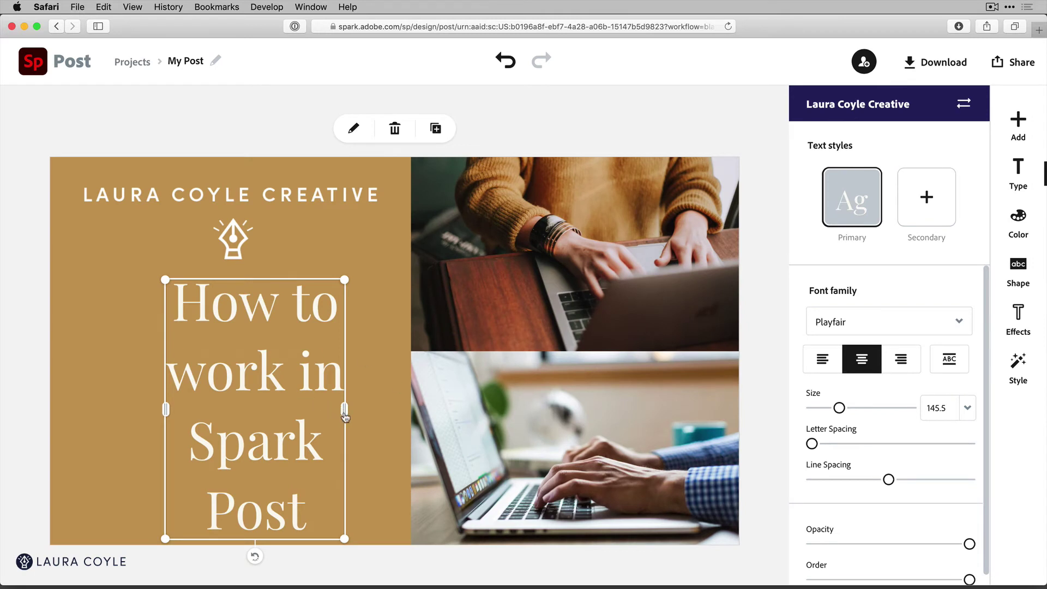
# Widen the title, tighten line spacing to 21, left-align it, then reposition and enlarge it.
pyautogui.moveTo(344, 409); pyautogui.dragTo(309, 418)
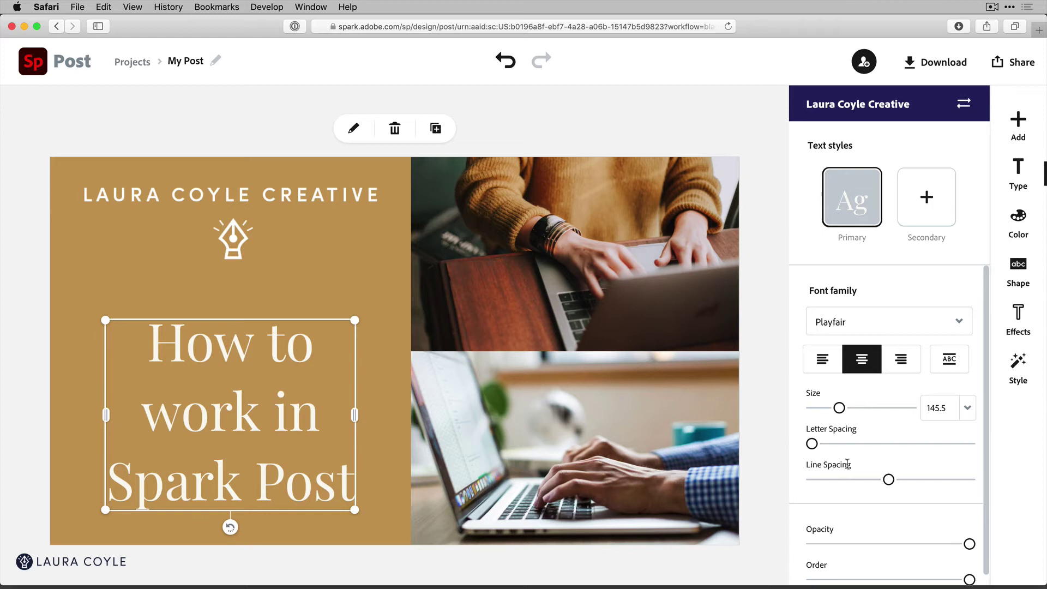
pyautogui.moveTo(889, 481); pyautogui.dragTo(845, 483)
pyautogui.click(823, 361)
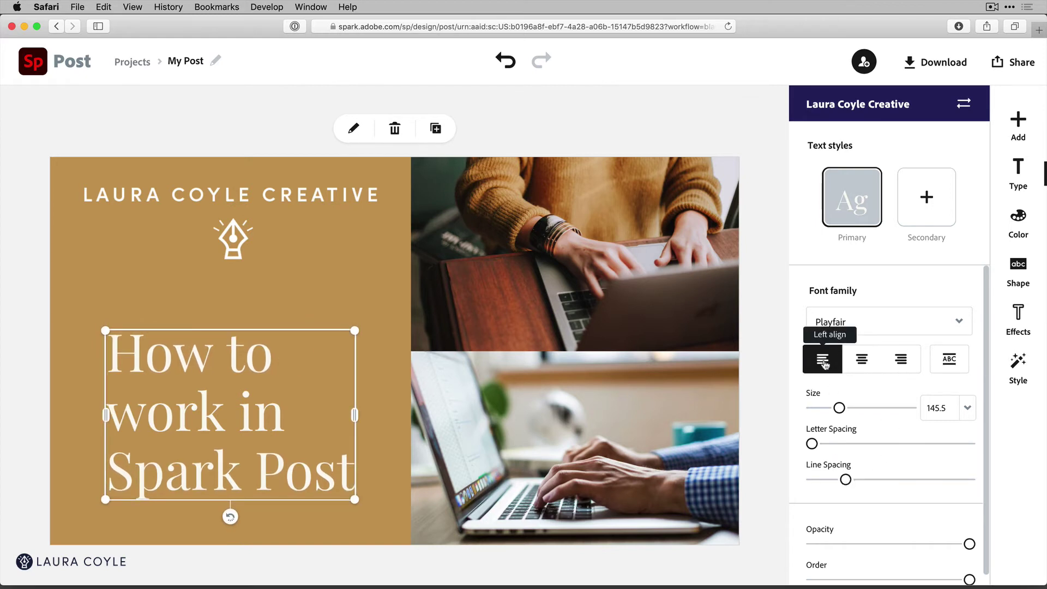
pyautogui.moveTo(207, 367); pyautogui.dragTo(182, 385)
pyautogui.moveTo(330, 347); pyautogui.dragTo(373, 315)
pyautogui.click(361, 277)
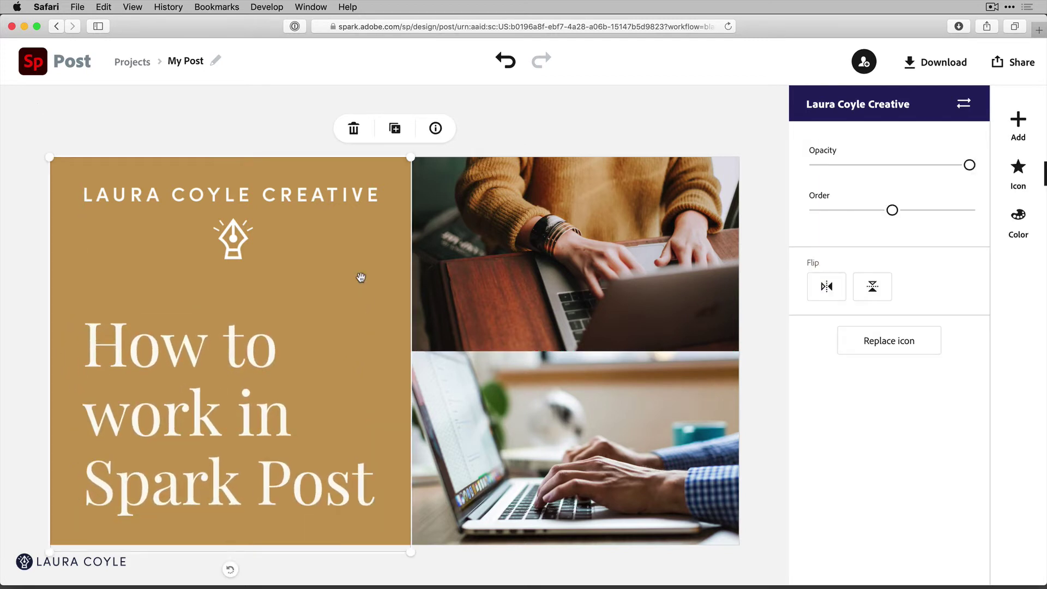
pyautogui.click(233, 233)
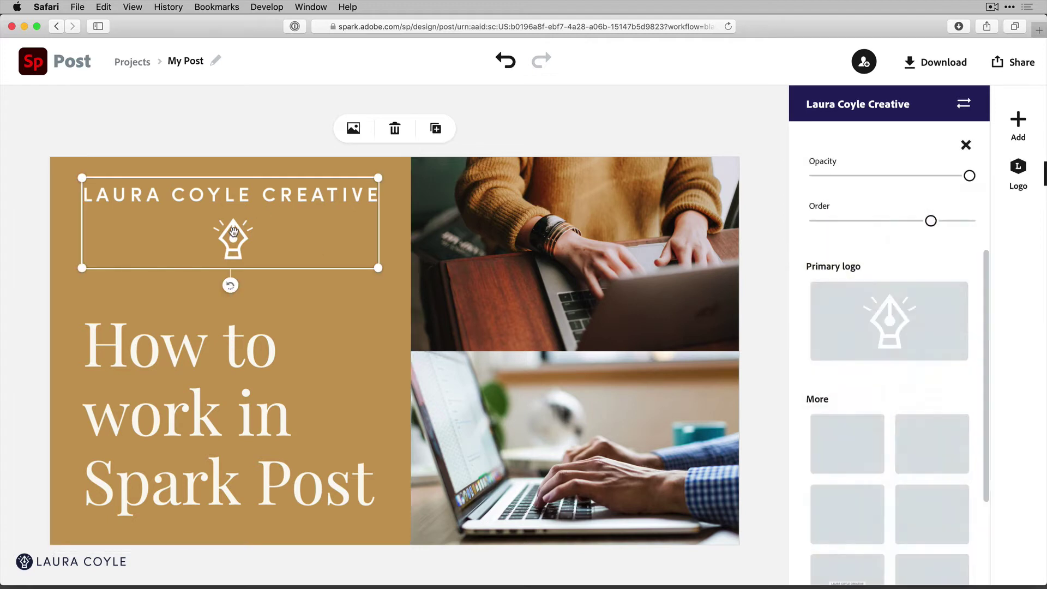
pyautogui.click(234, 355)
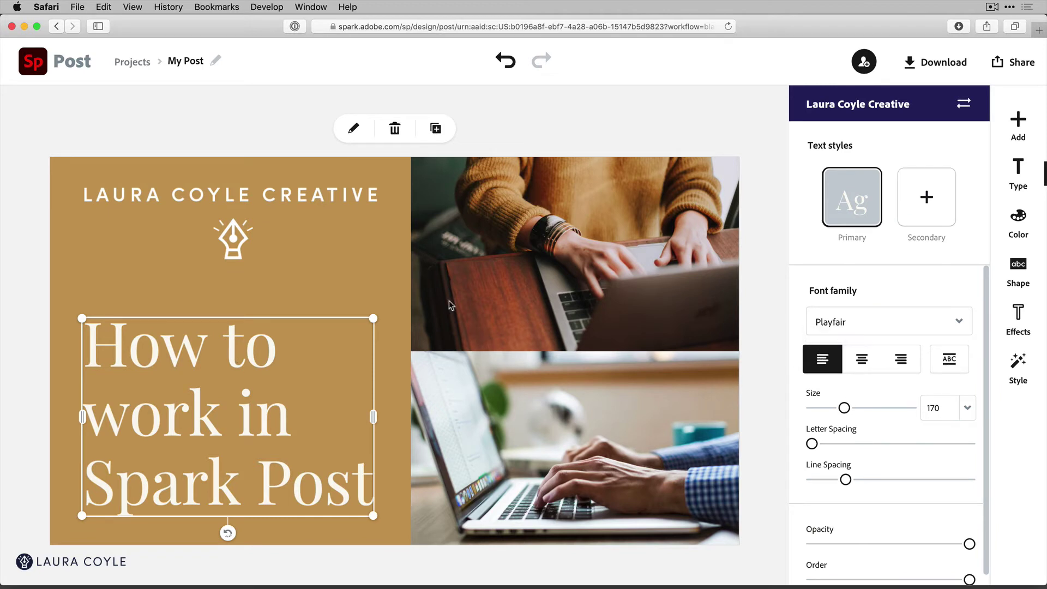
pyautogui.click(386, 281)
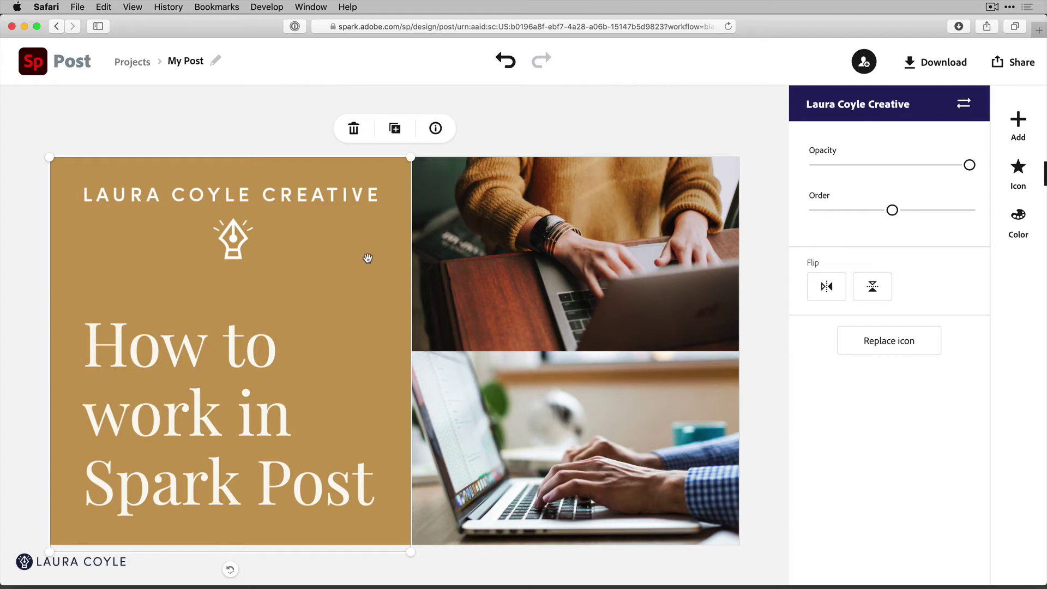
pyautogui.click(1018, 220)
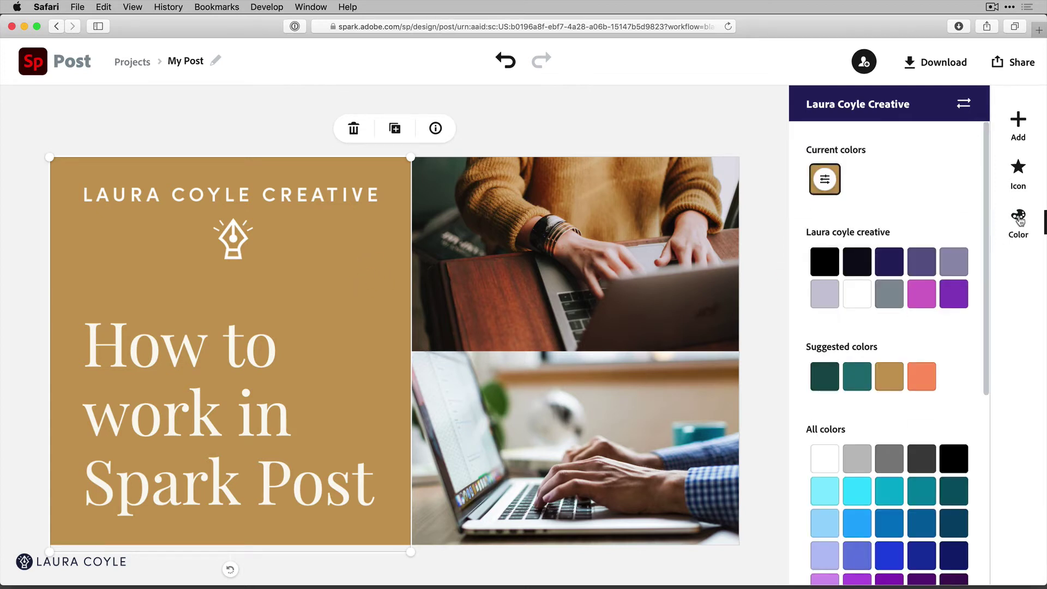
pyautogui.click(672, 272)
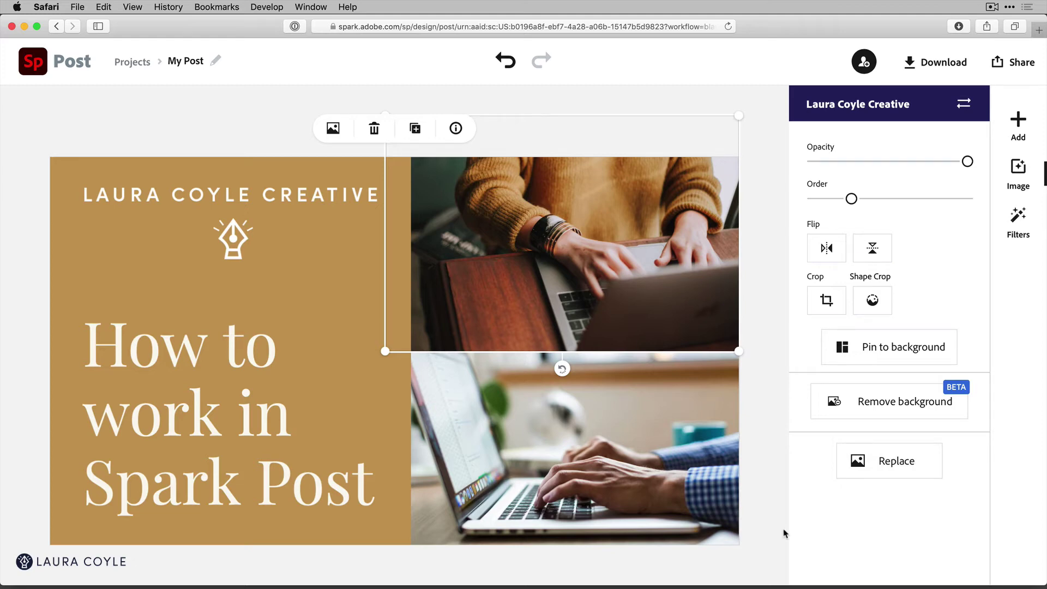
pyautogui.click(770, 545)
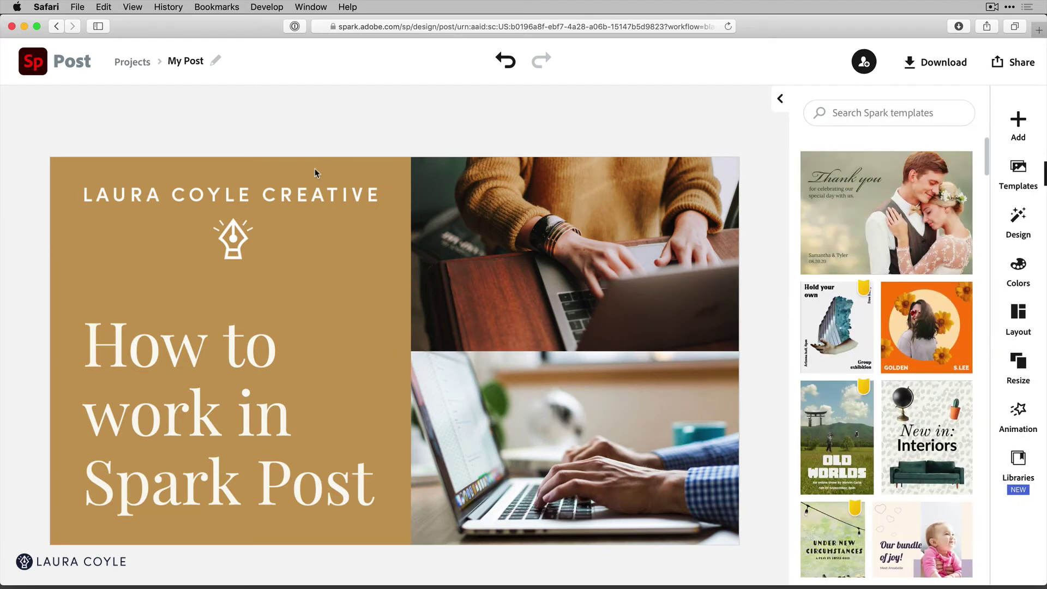
# Go back to the Adobe Spark home page and scroll through the recent projects.
pyautogui.click(32, 61)
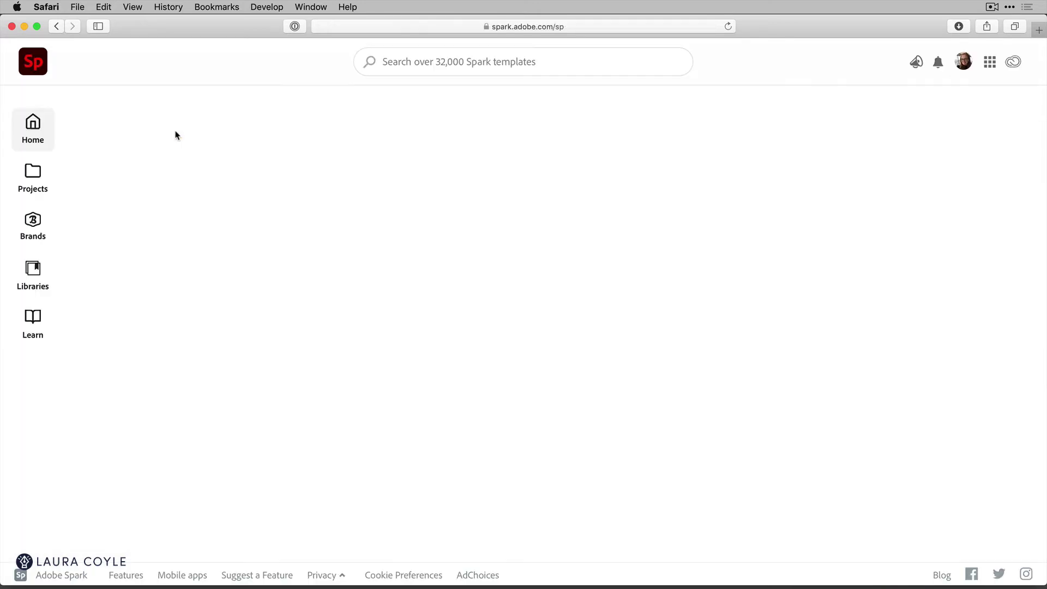
pyautogui.scroll(-8, 206, 267)
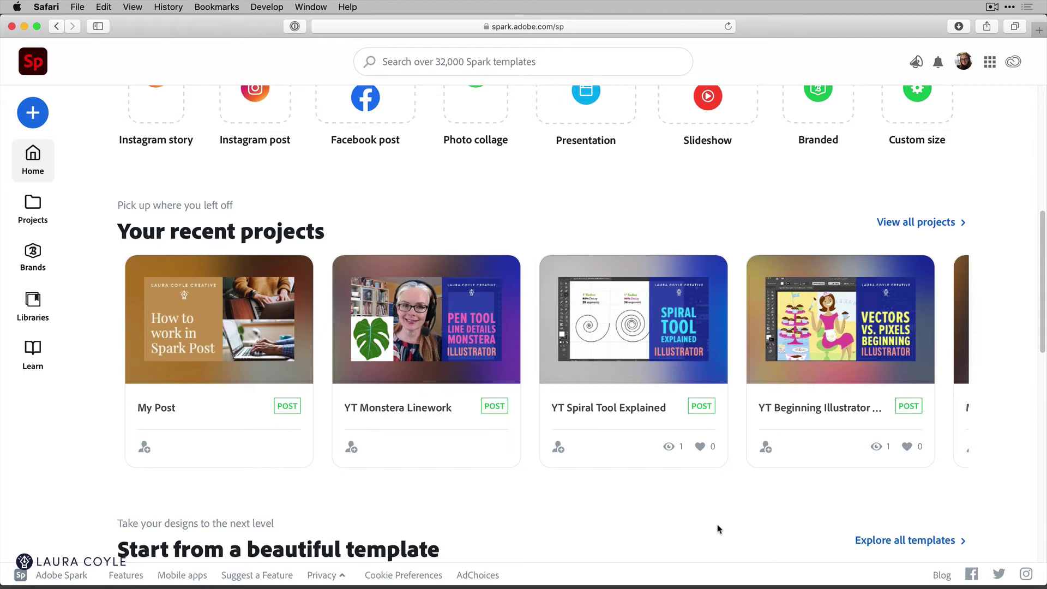
pyautogui.scroll(6, 717, 529)
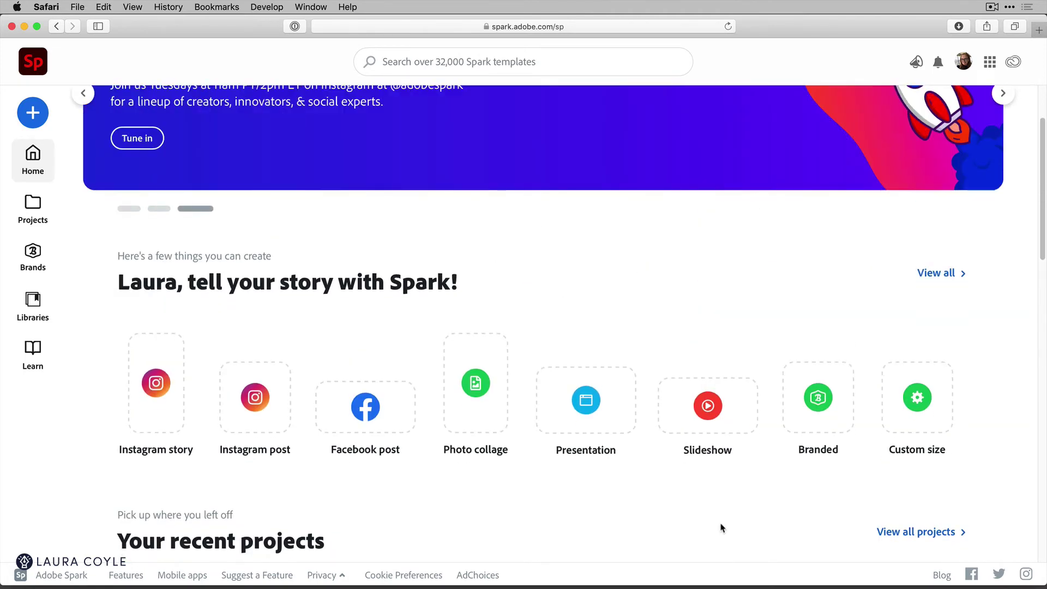
# Open the YouTube folder under Projects and go to the YTIllustrator preferences card.
pyautogui.click(31, 206)
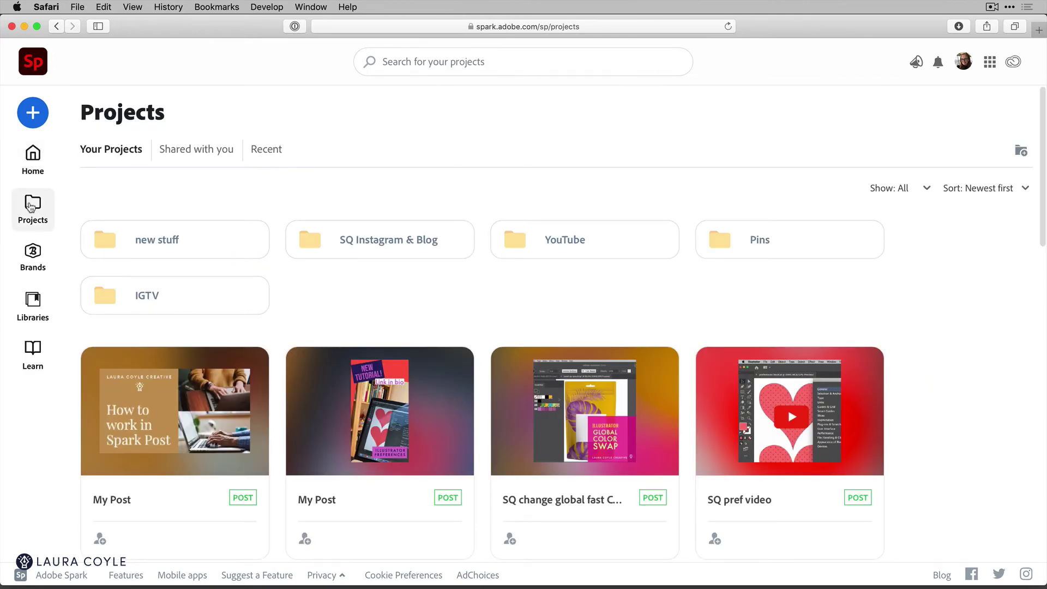
pyautogui.click(543, 243)
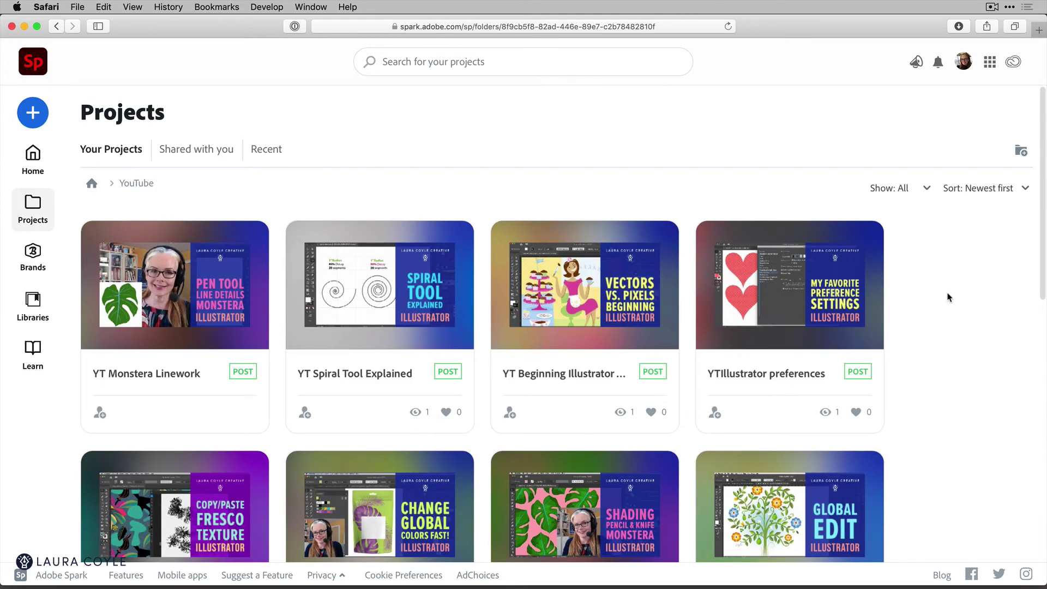
pyautogui.scroll(-10, 946, 297)
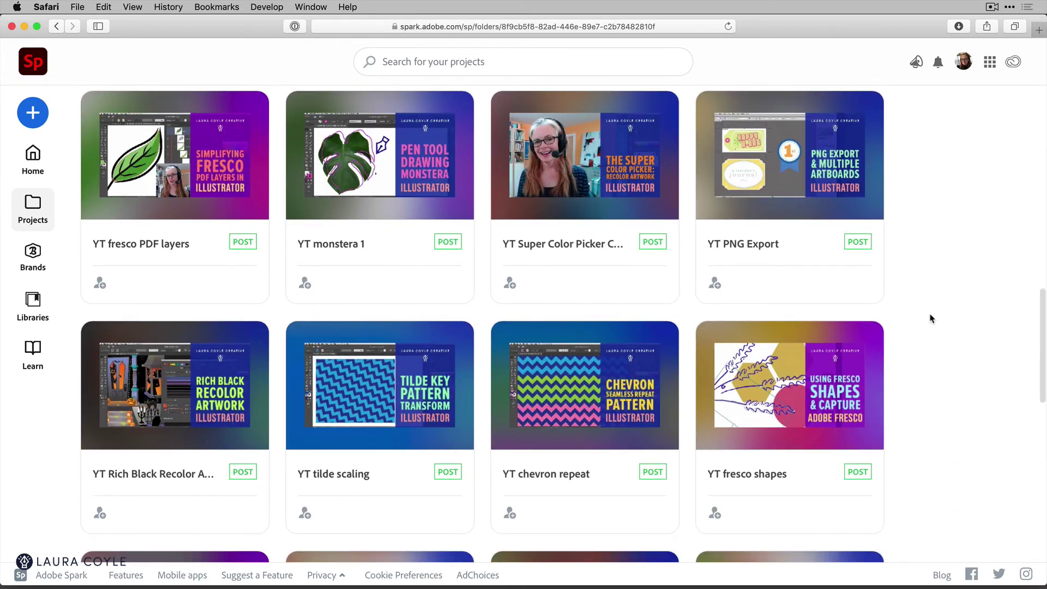
pyautogui.scroll(10, 931, 318)
pyautogui.moveTo(253, 341)
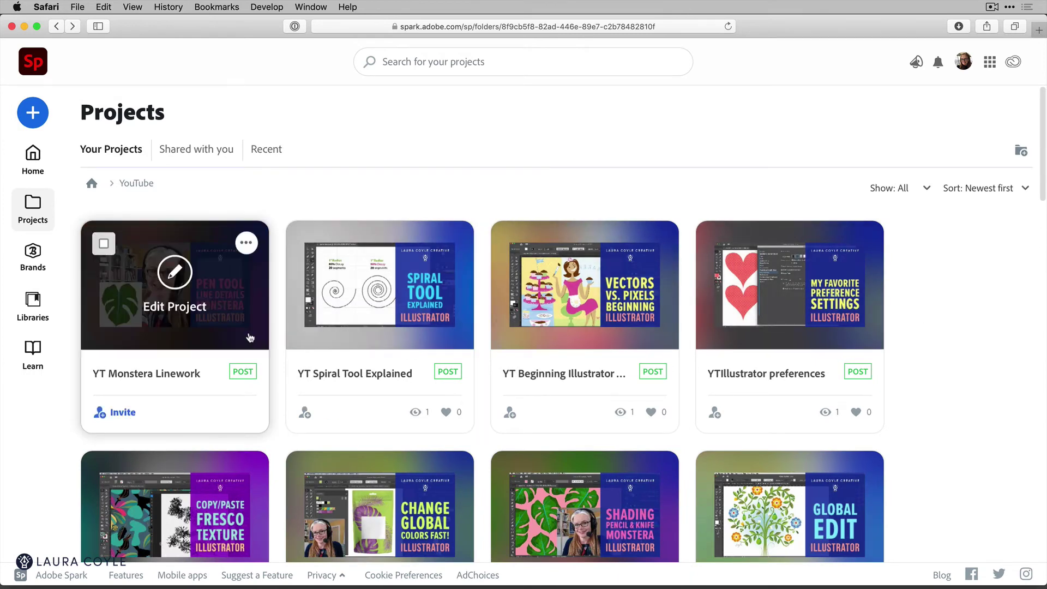
pyautogui.moveTo(824, 330)
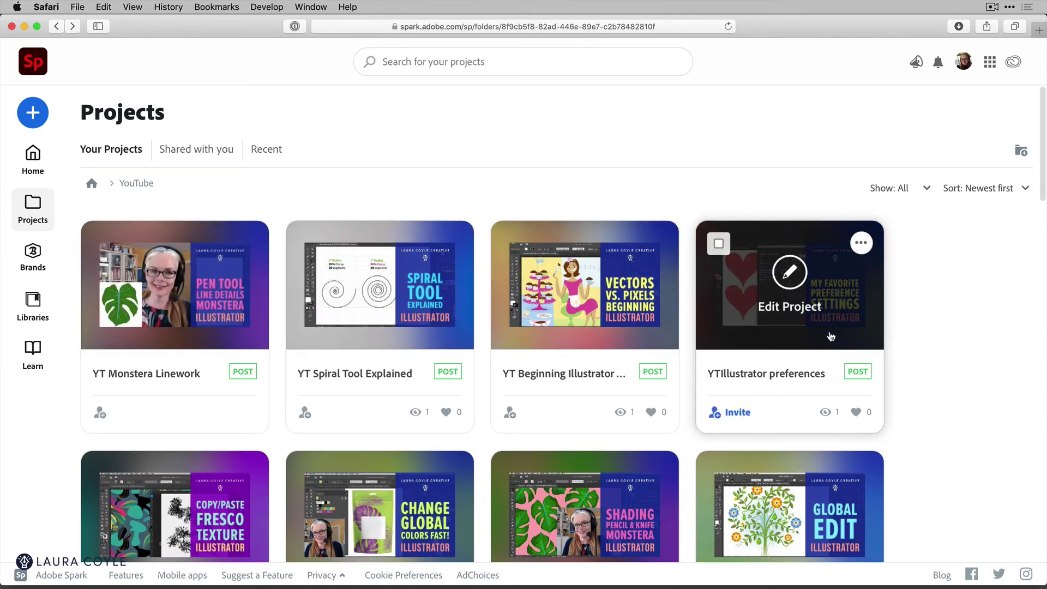
# Duplicate the YTIllustrator preferences project and name the copy 'YT Adobe Spark'.
pyautogui.click(861, 245)
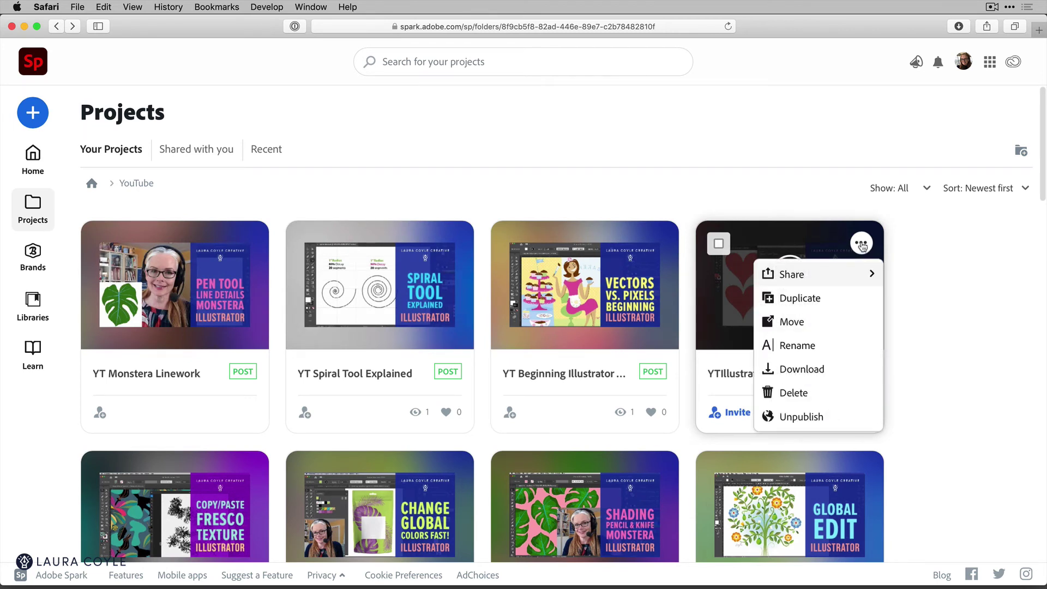
pyautogui.click(810, 299)
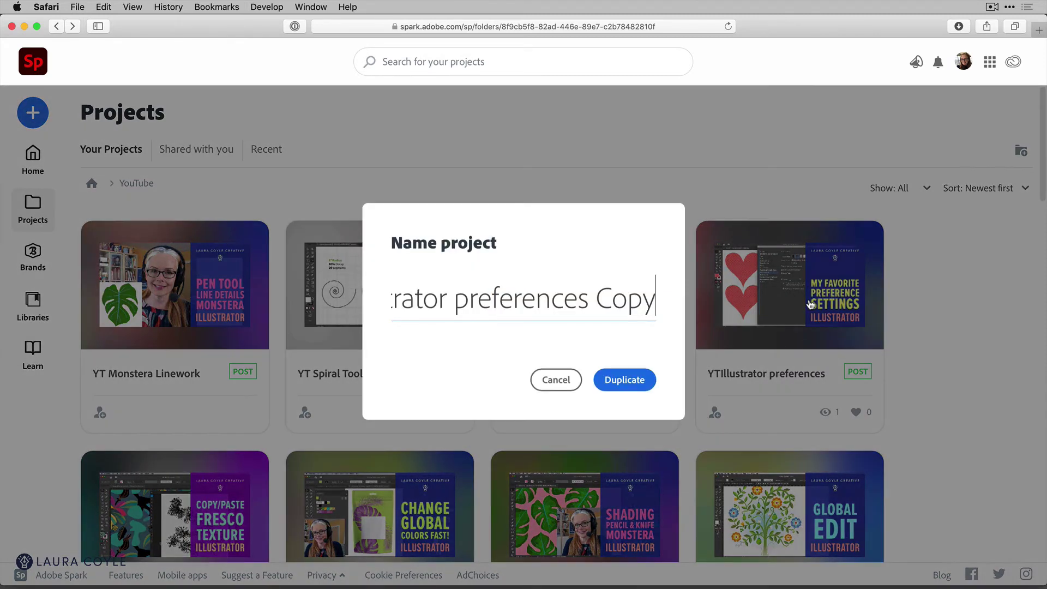
pyautogui.moveTo(657, 299); pyautogui.dragTo(391, 315)
pyautogui.write('YT Ad')
pyautogui.write('obe ')
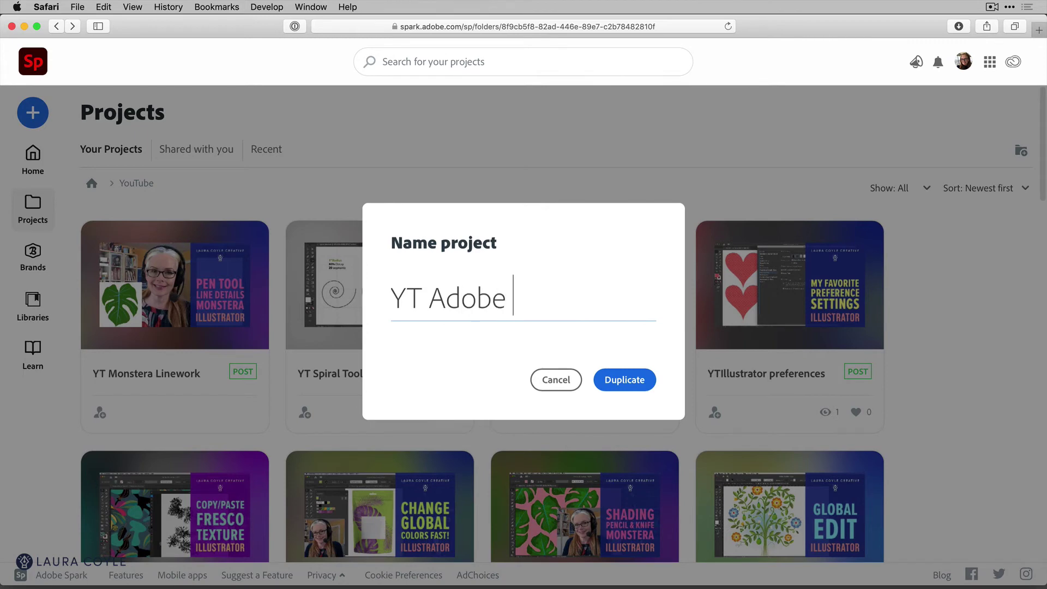
pyautogui.write('Spark')
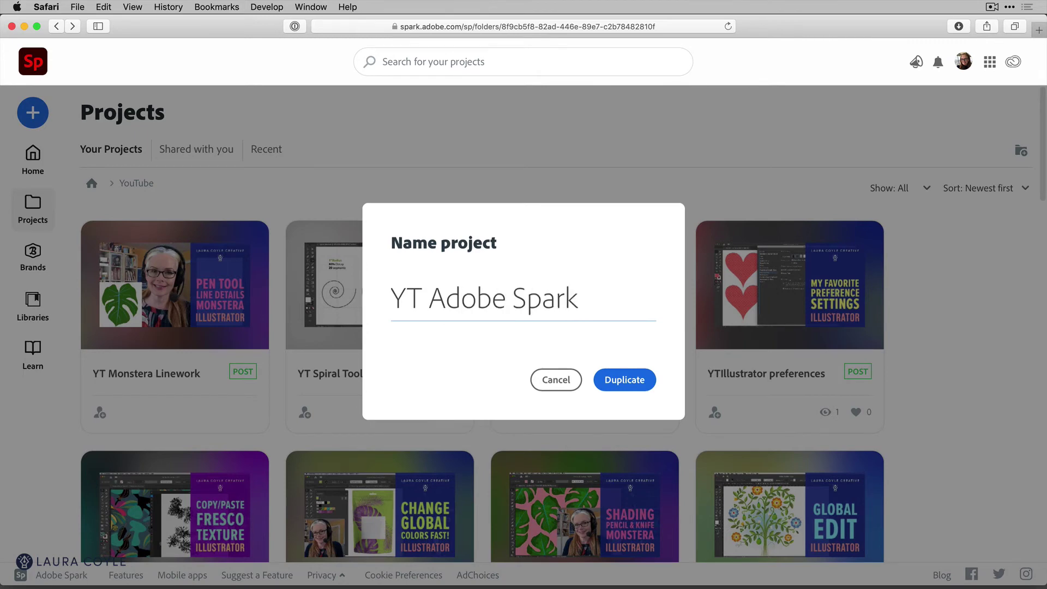
pyautogui.press('Return')
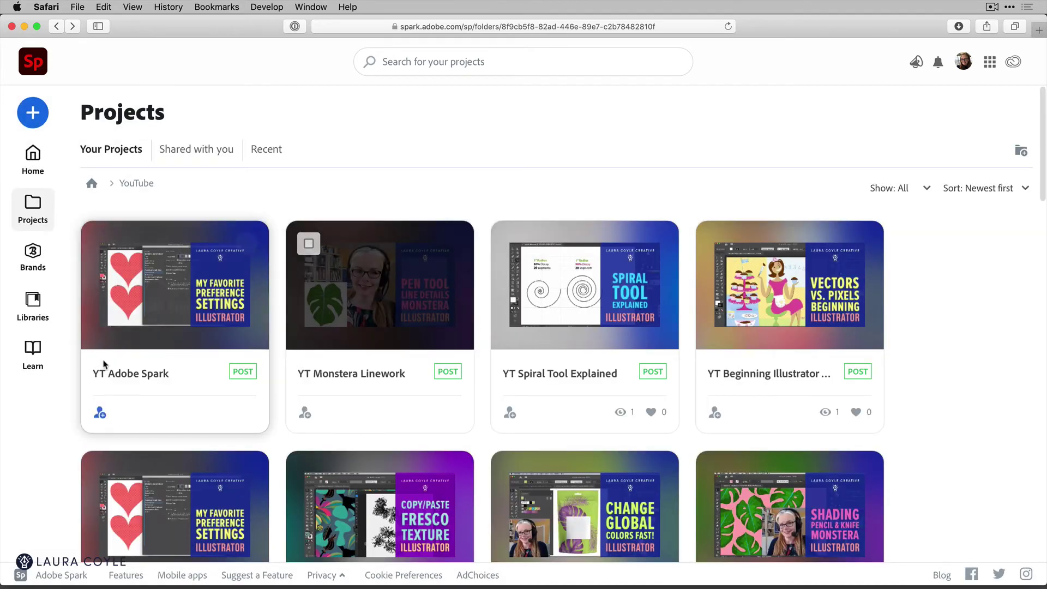
# Open the YT Adobe Spark copy and retype its headline as 'Create Youtube thumbnails in' / 'adobe spark'.
pyautogui.click(158, 283)
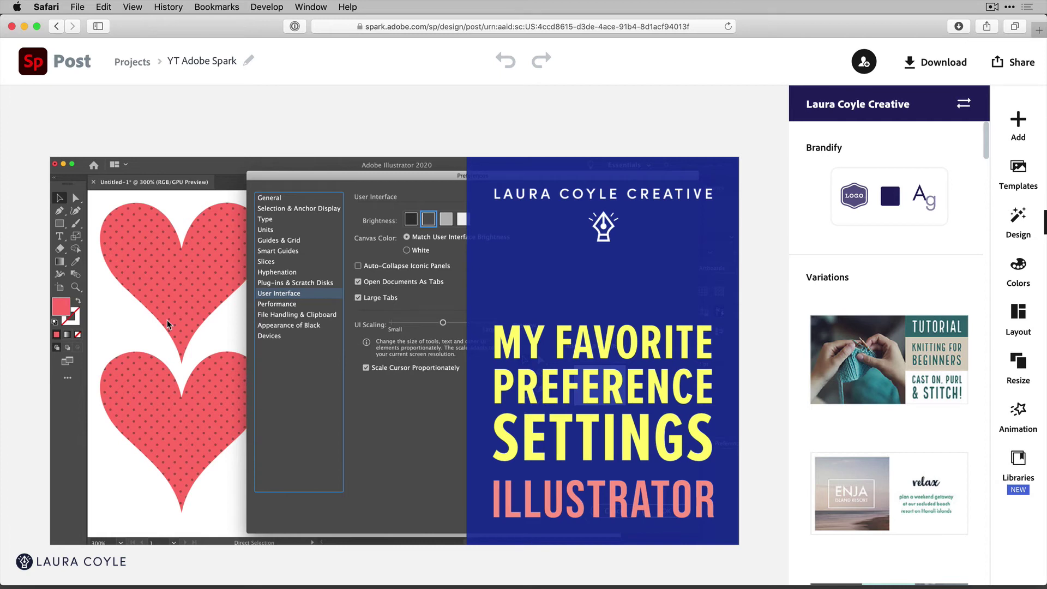
pyautogui.click(602, 387)
pyautogui.click(602, 387)
pyautogui.moveTo(311, 220); pyautogui.dragTo(443, 273)
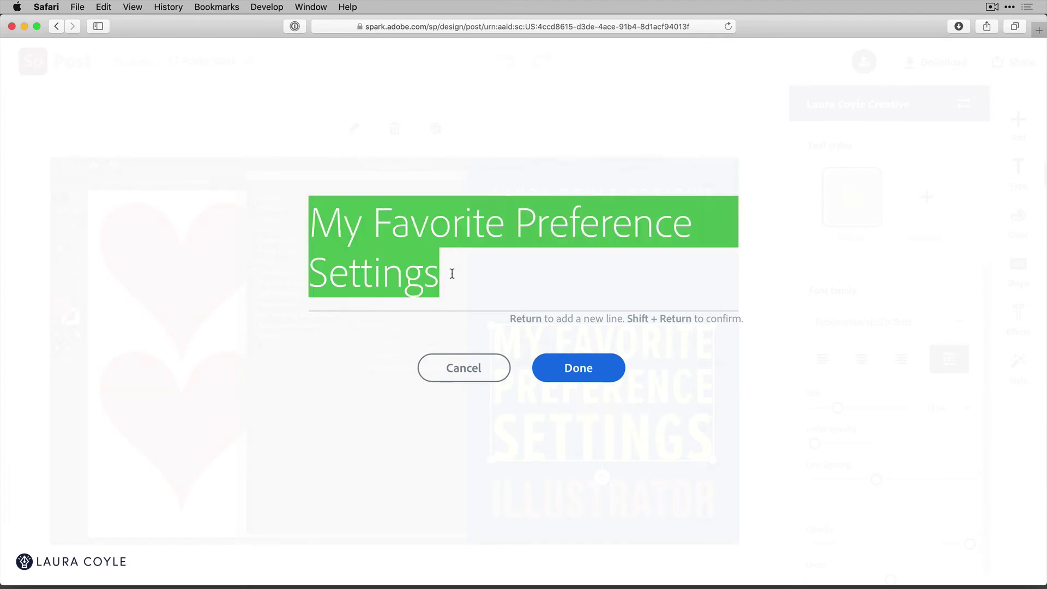
pyautogui.write('Create Youtube thumbnails')
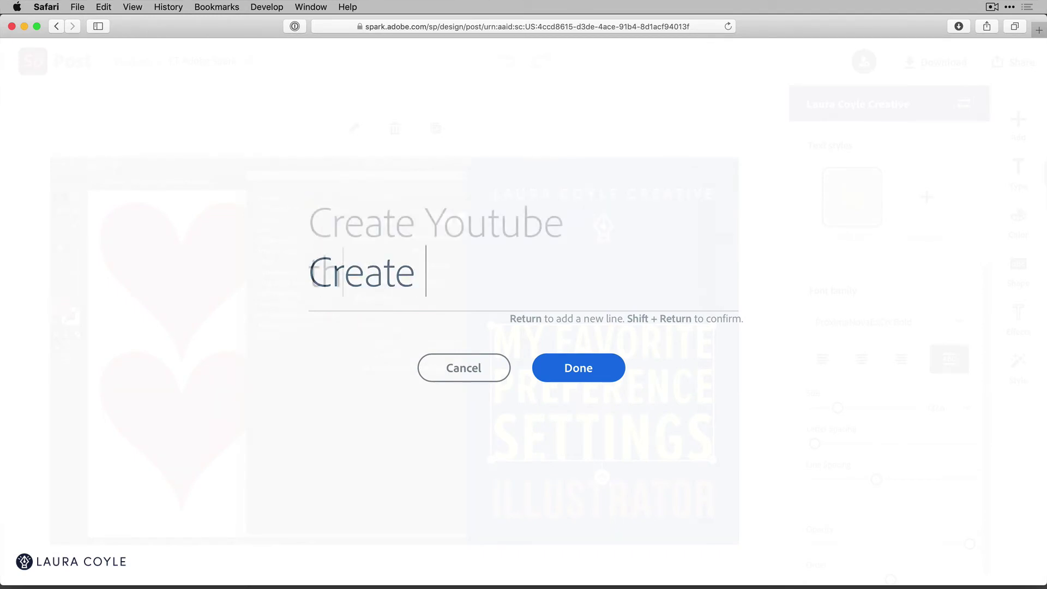
pyautogui.write(' in')
pyautogui.press('Return')
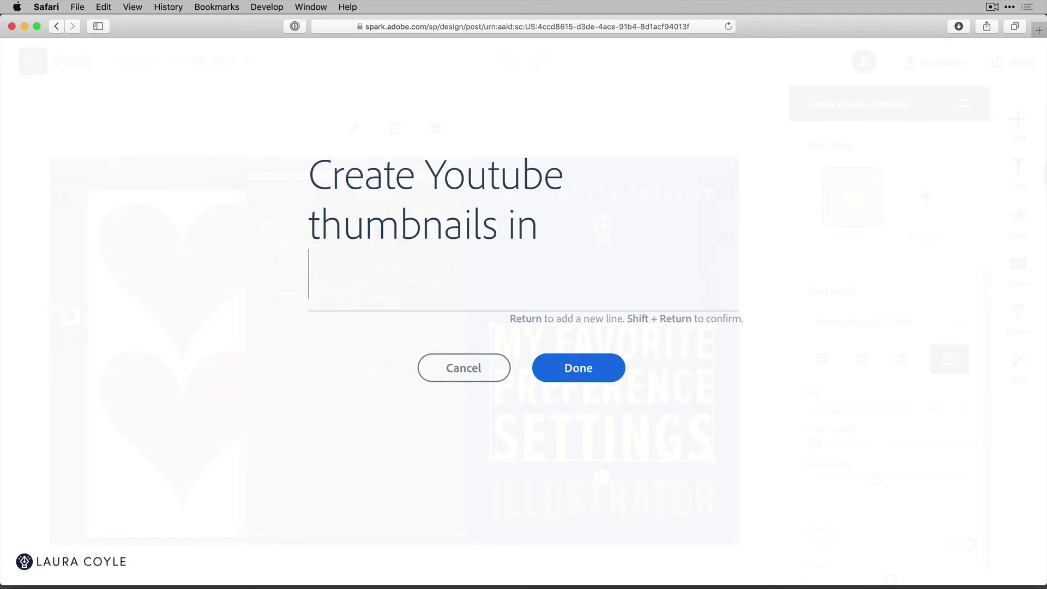
pyautogui.write('adobe spark')
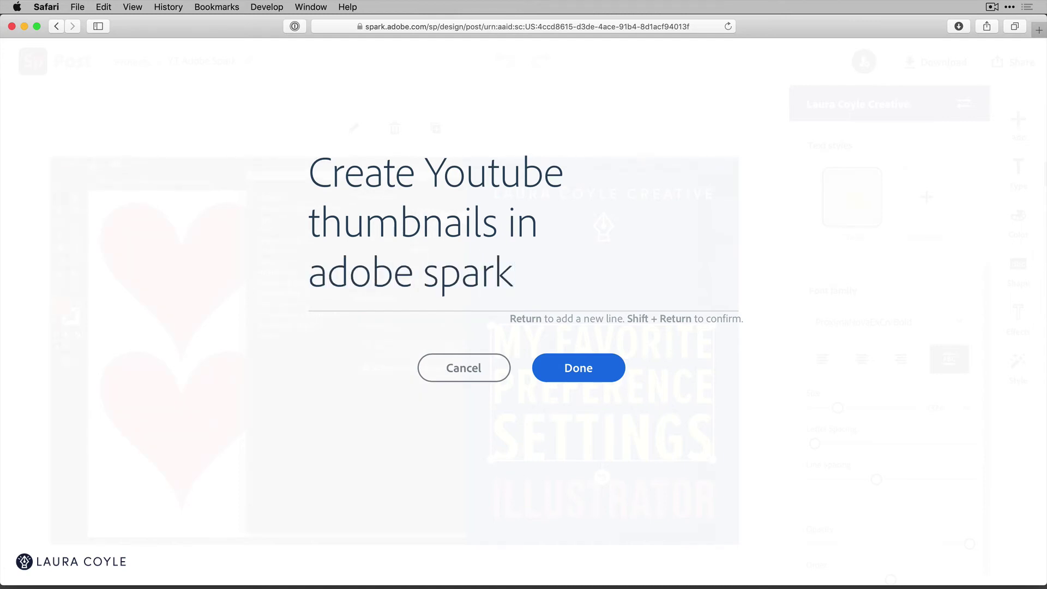
pyautogui.press('Return')
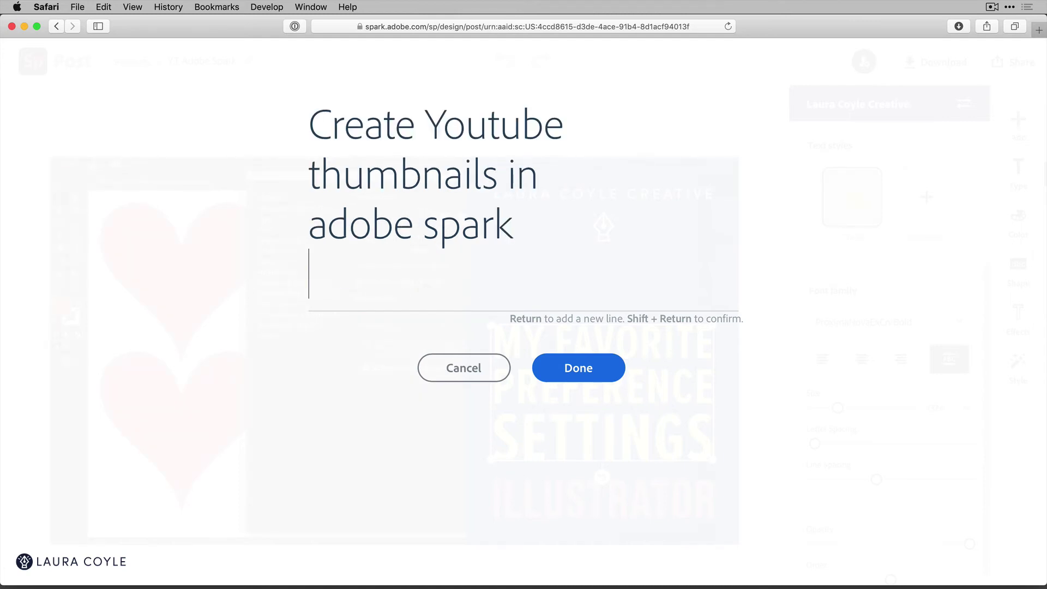
pyautogui.press('BackSpace')
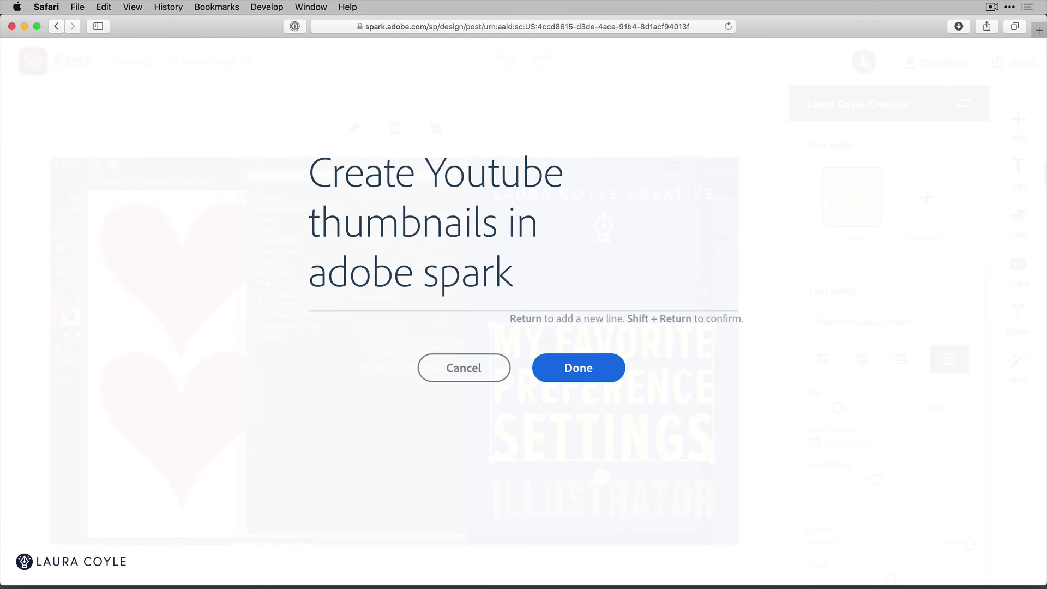
# Reflow the new headline larger onto four lines, shift it down, and apply the purple brand swatch.
pyautogui.click(580, 369)
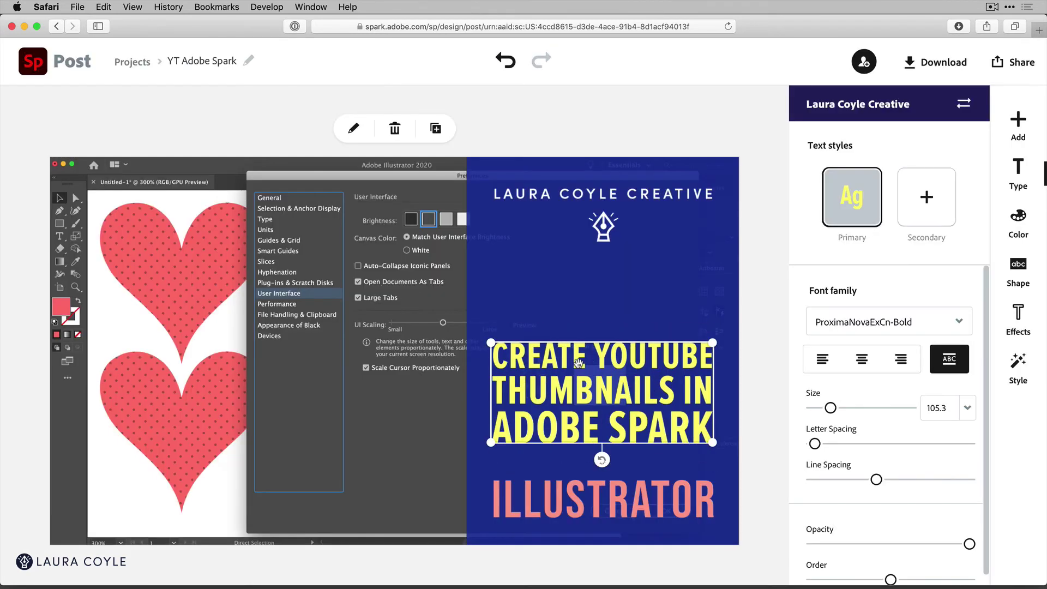
pyautogui.moveTo(713, 342); pyautogui.dragTo(705, 267)
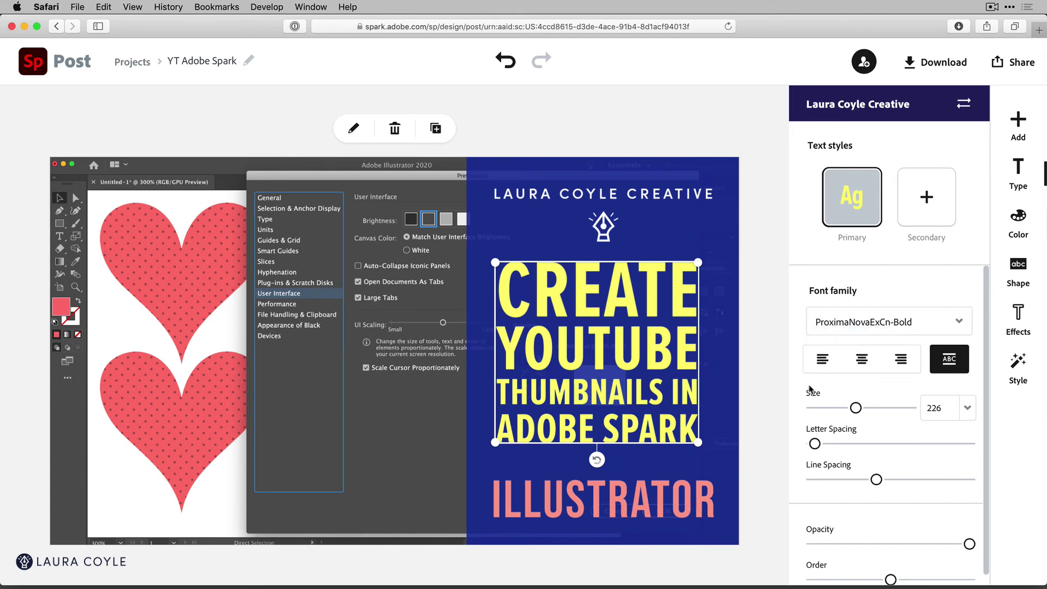
pyautogui.moveTo(624, 364); pyautogui.dragTo(629, 392)
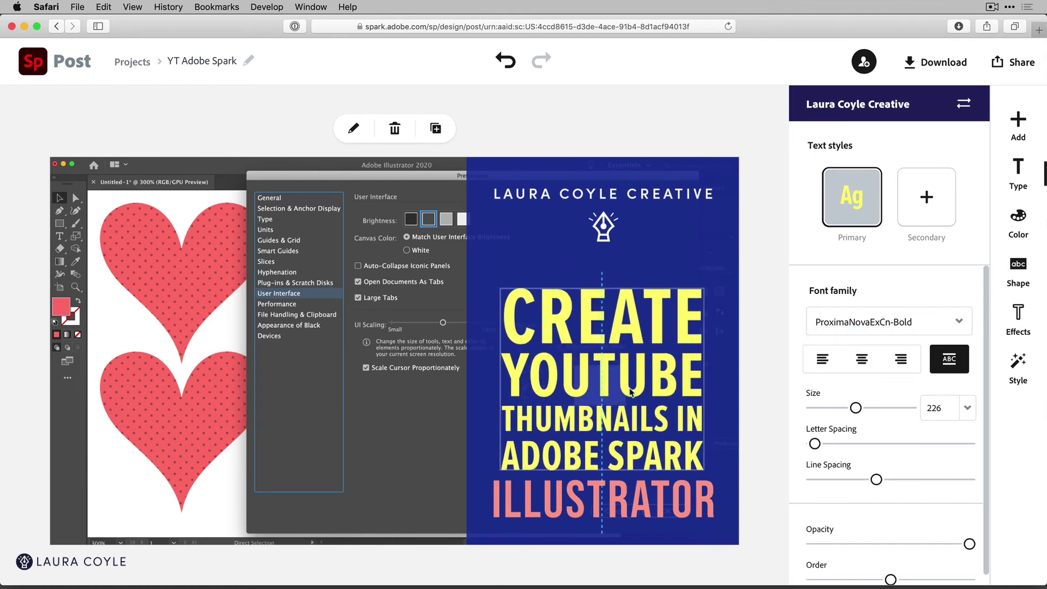
pyautogui.click(1018, 217)
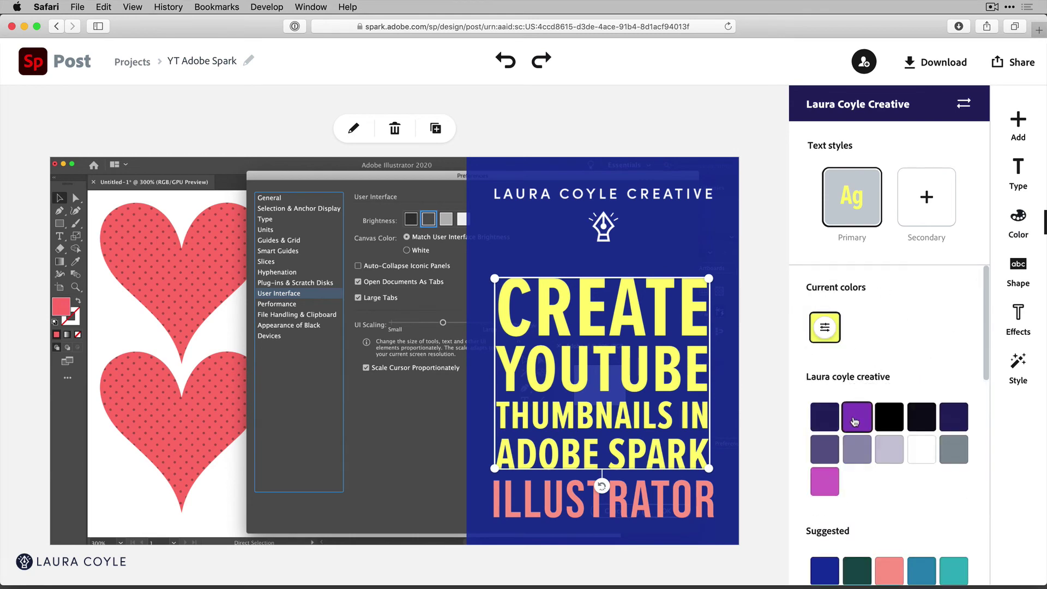
pyautogui.click(854, 419)
# Replace the background image with the newest Desktop screenshot of the Spark projects grid, enlarged.
pyautogui.click(377, 297)
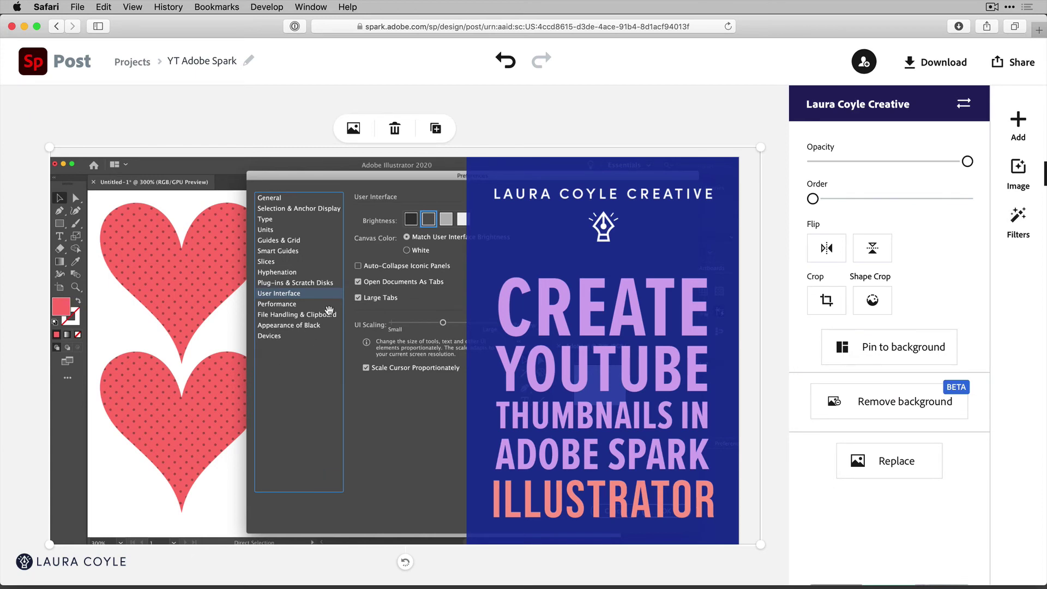
pyautogui.click(878, 466)
pyautogui.click(897, 197)
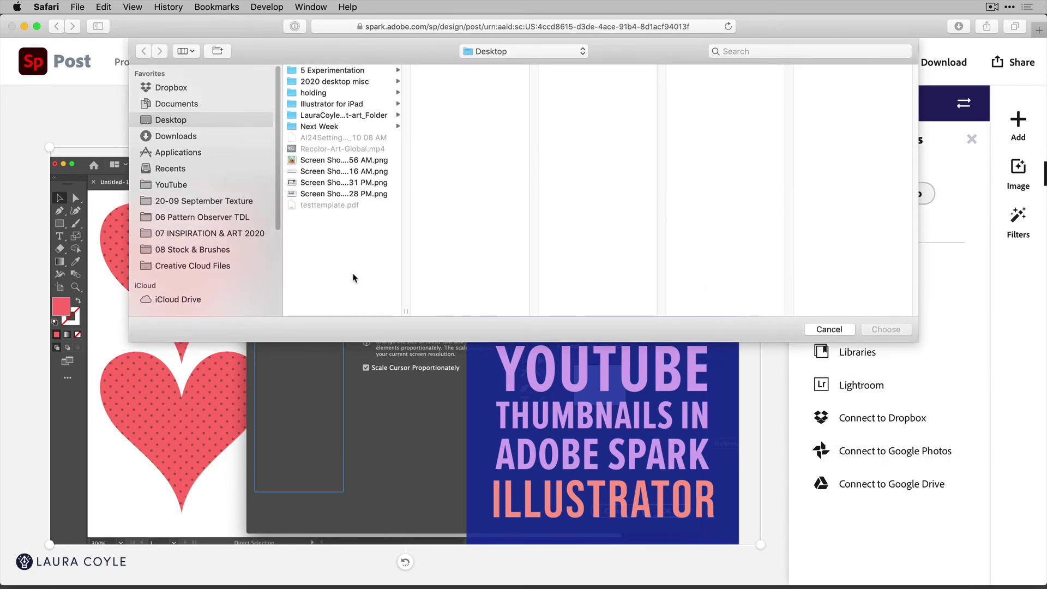
pyautogui.click(361, 196)
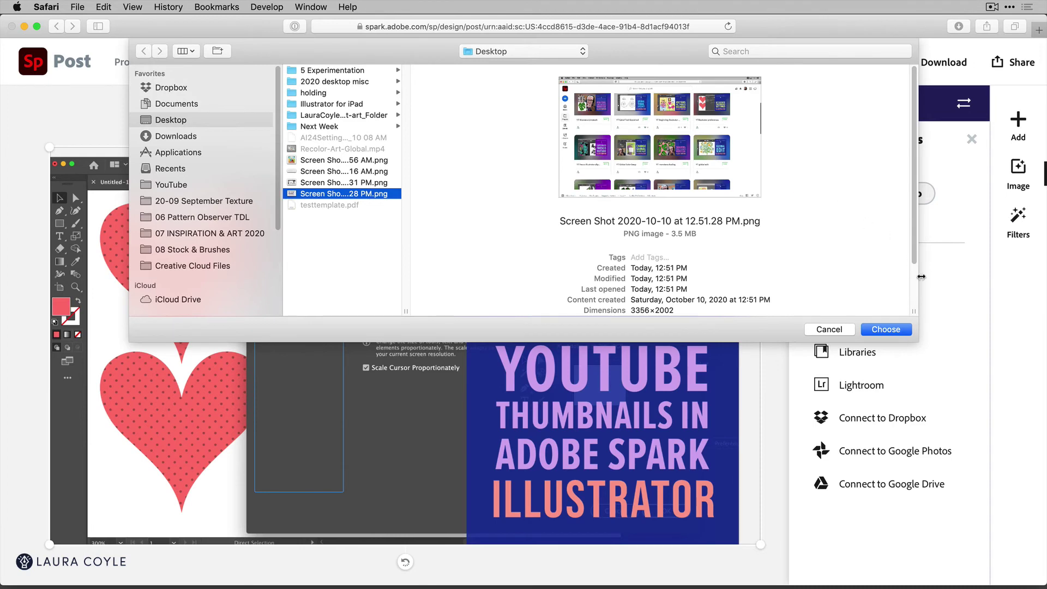
pyautogui.click(890, 329)
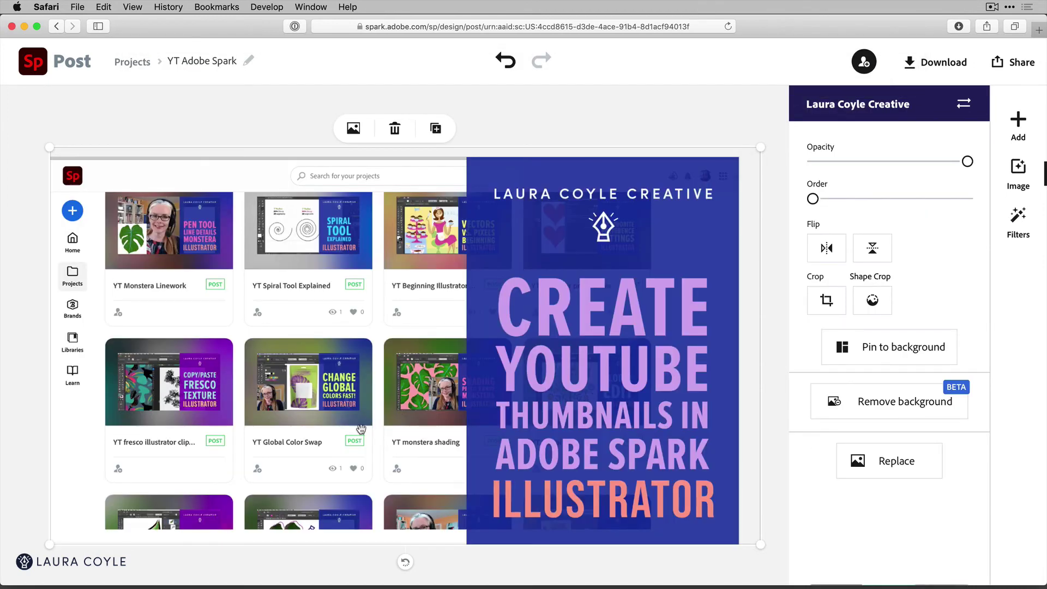
pyautogui.moveTo(46, 146); pyautogui.dragTo(22, 120)
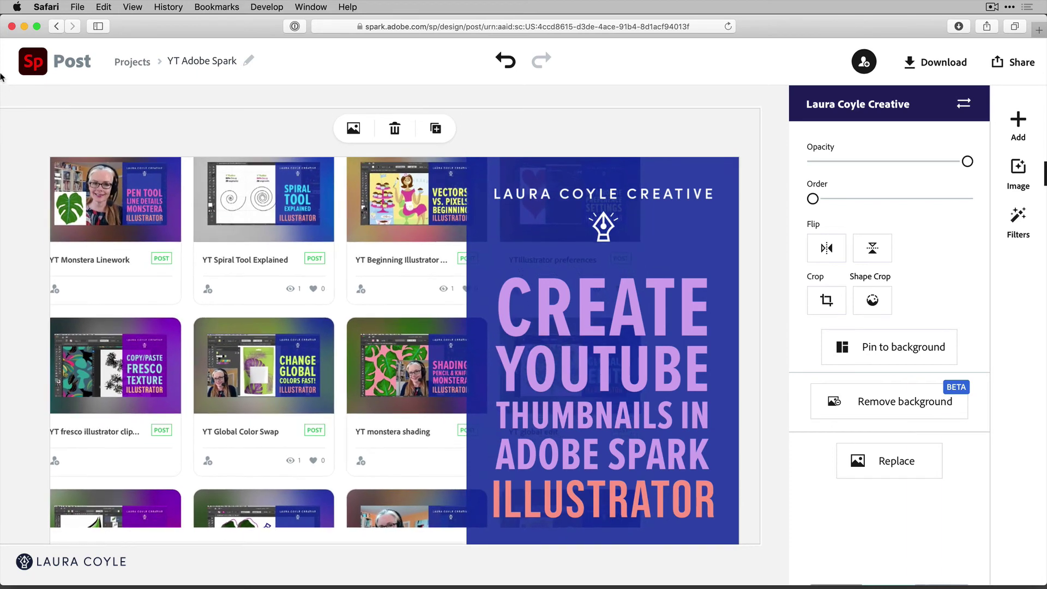
pyautogui.click(452, 124)
# Return to the Spark home page and scroll to the YT Adobe Spark card in recent projects.
pyautogui.click(33, 61)
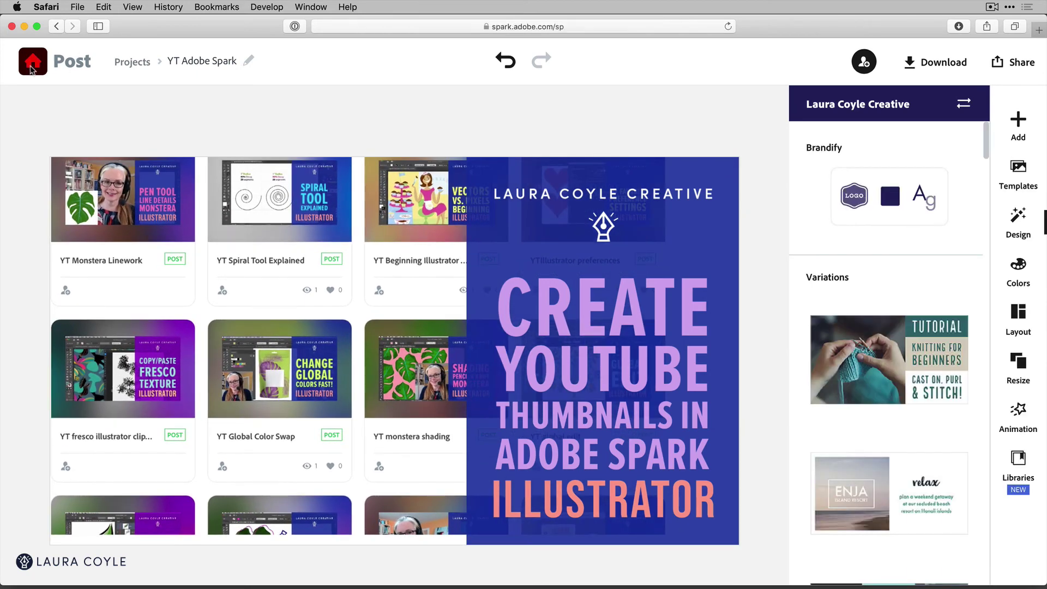
pyautogui.scroll(-7, 669, 238)
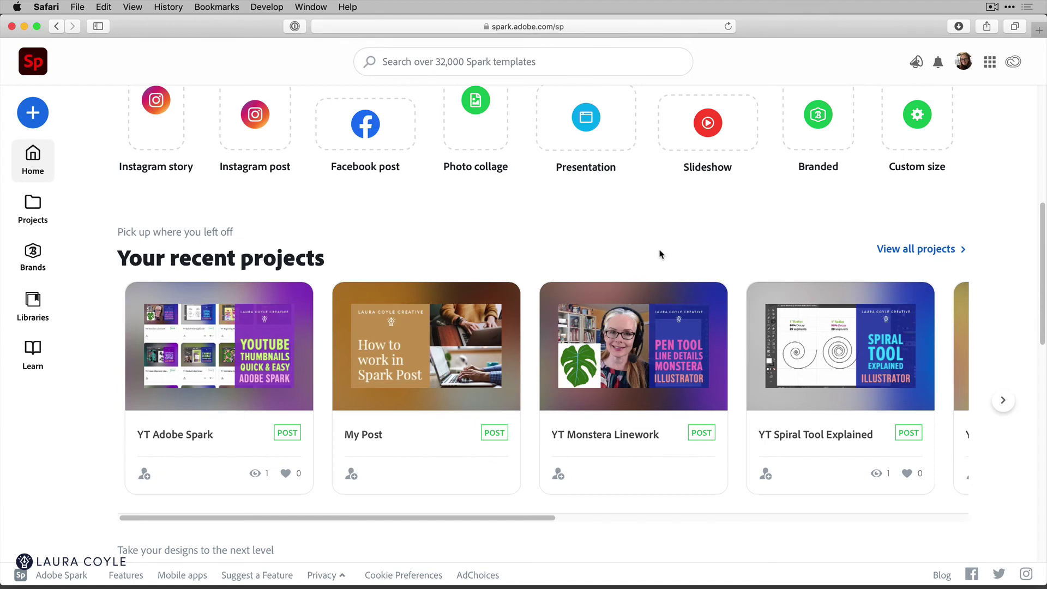
pyautogui.moveTo(178, 378)
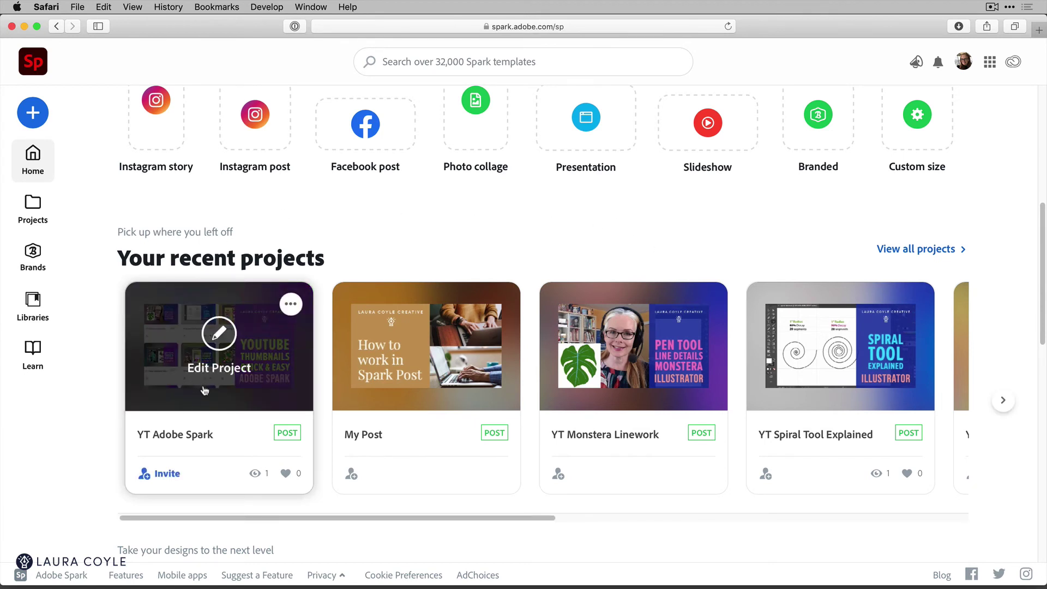
# Reopen YT Adobe Spark and download it as a PNG with a solid-colour background.
pyautogui.click(216, 338)
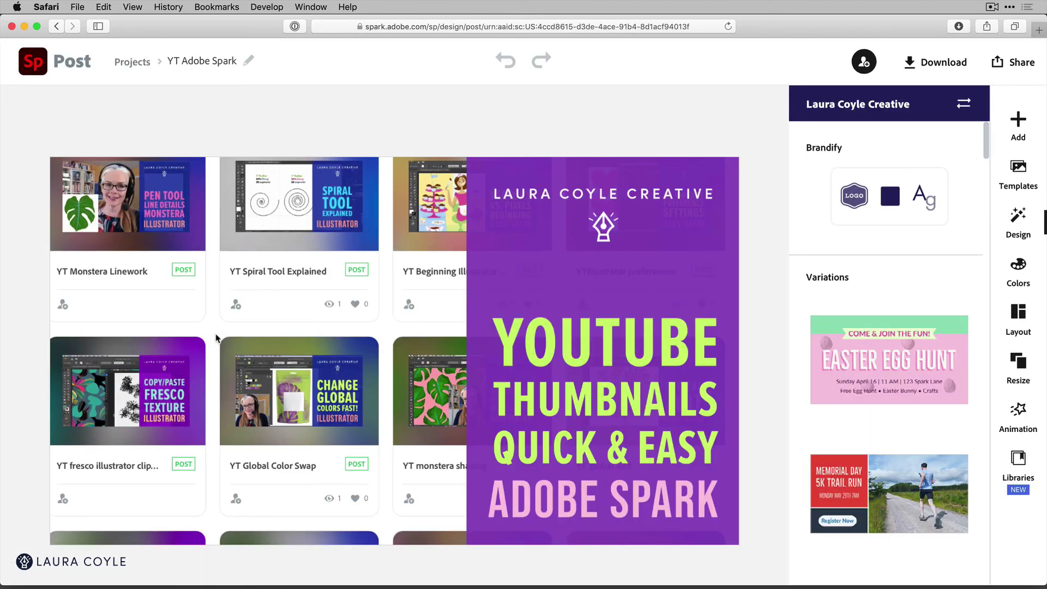
pyautogui.click(909, 64)
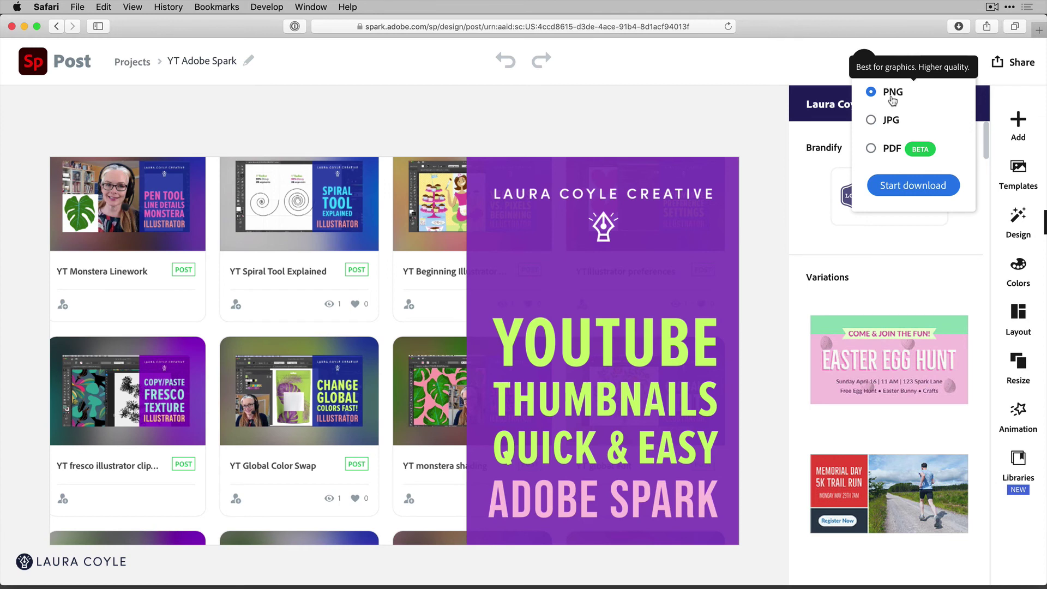
pyautogui.click(907, 187)
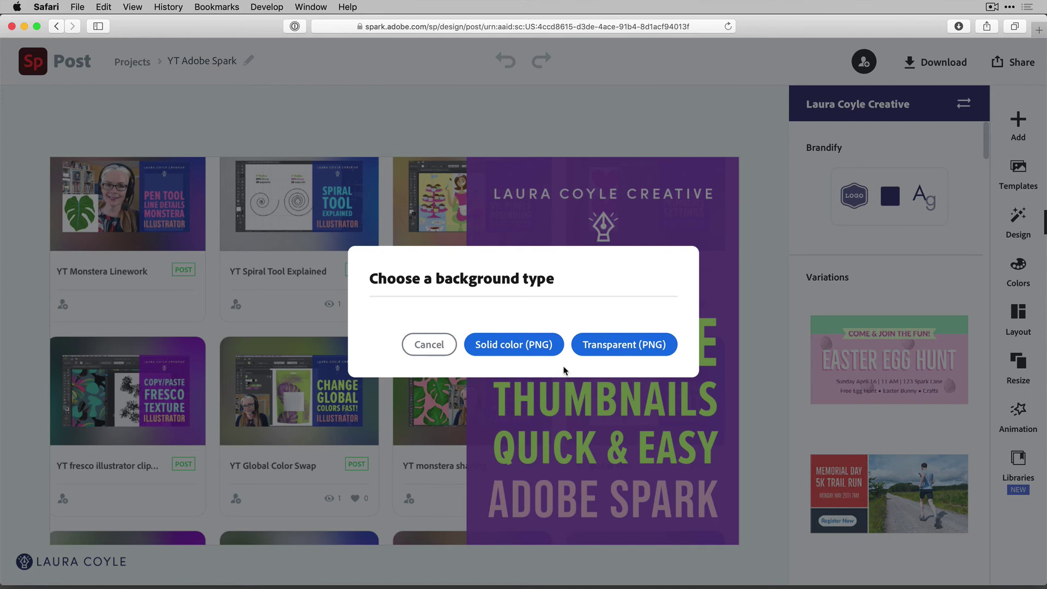
pyautogui.click(528, 349)
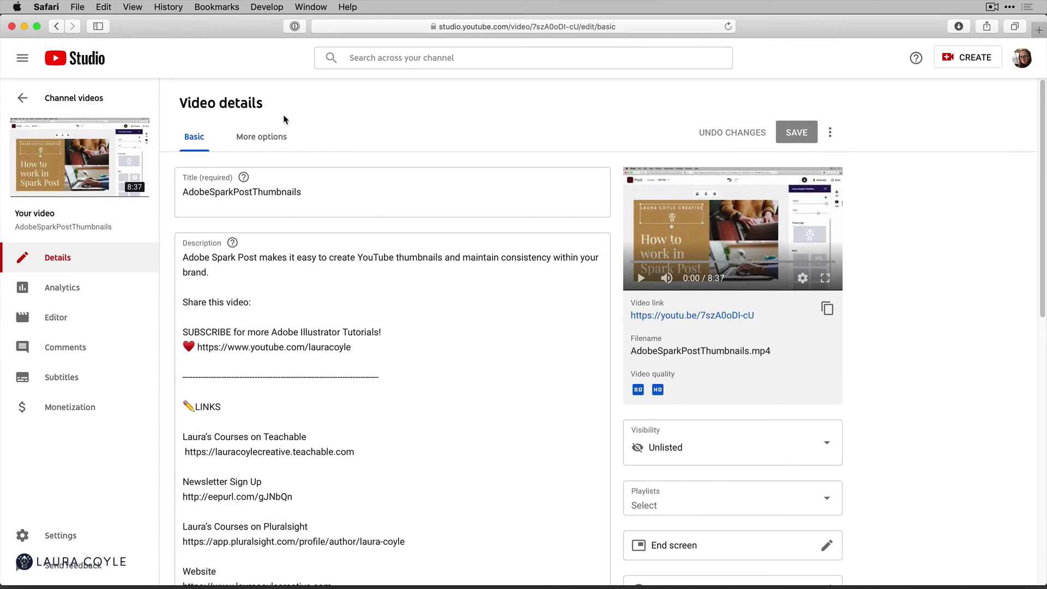
# Upload the downloaded Spark PNG as the video's thumbnail in YouTube Studio and save.
pyautogui.scroll(-15, 542, 439)
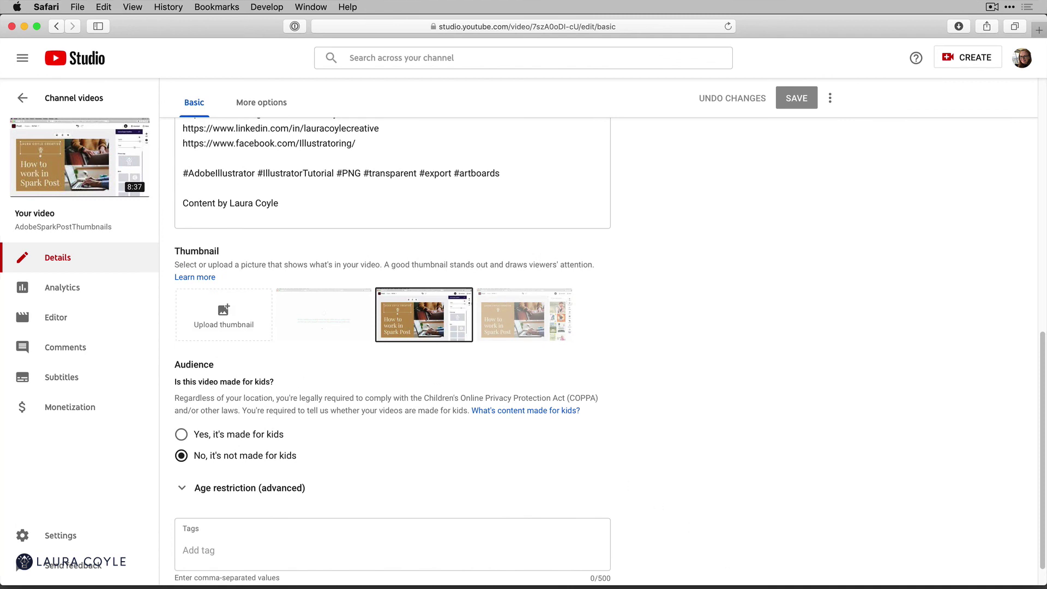
pyautogui.click(851, 583)
pyautogui.moveTo(870, 575); pyautogui.dragTo(217, 308)
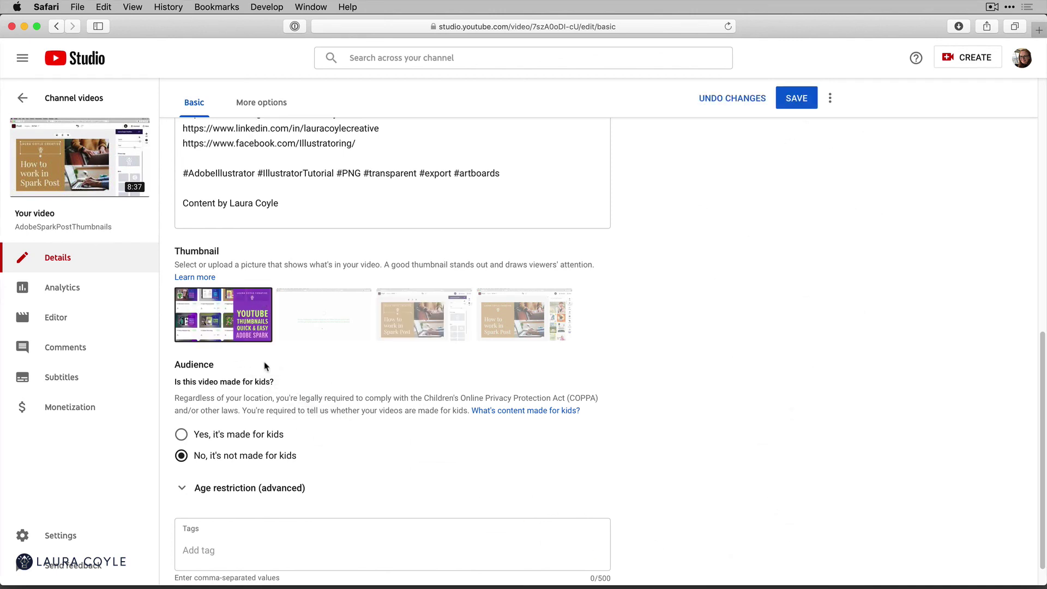
pyautogui.click(795, 101)
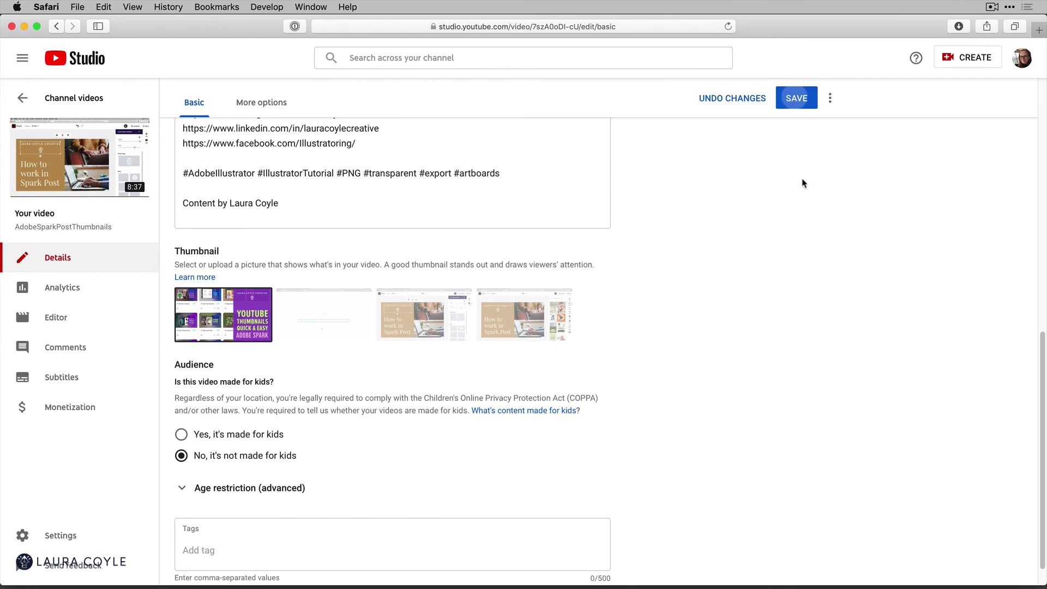